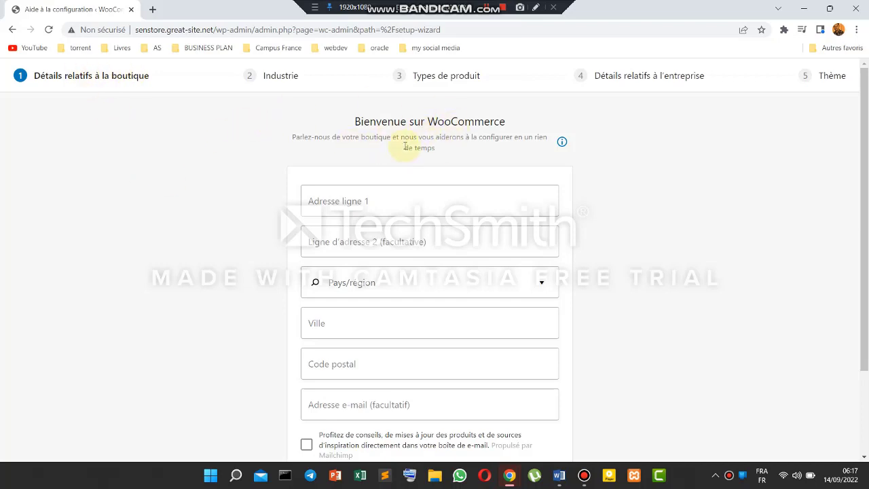
- Enter the store's street address in the wizard's Adresse ligne 1 field
drag(310, 148, 495, 146)
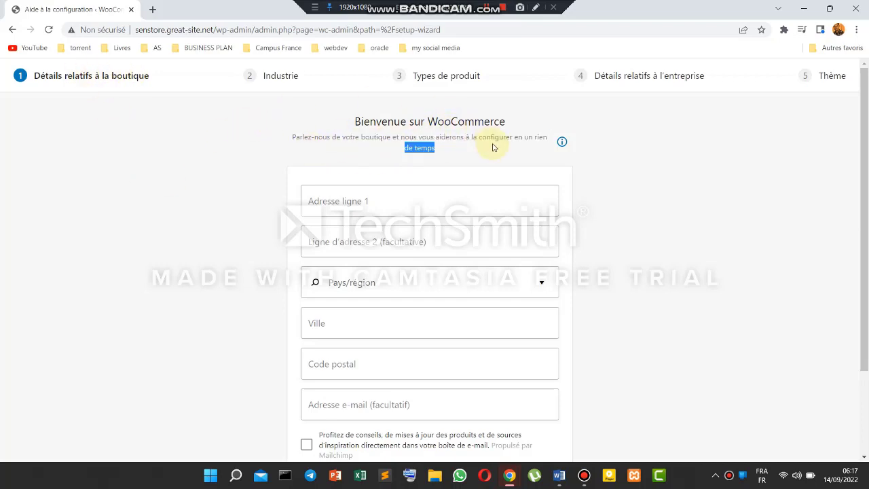
click(493, 147)
scroll(494, 147, down, 2)
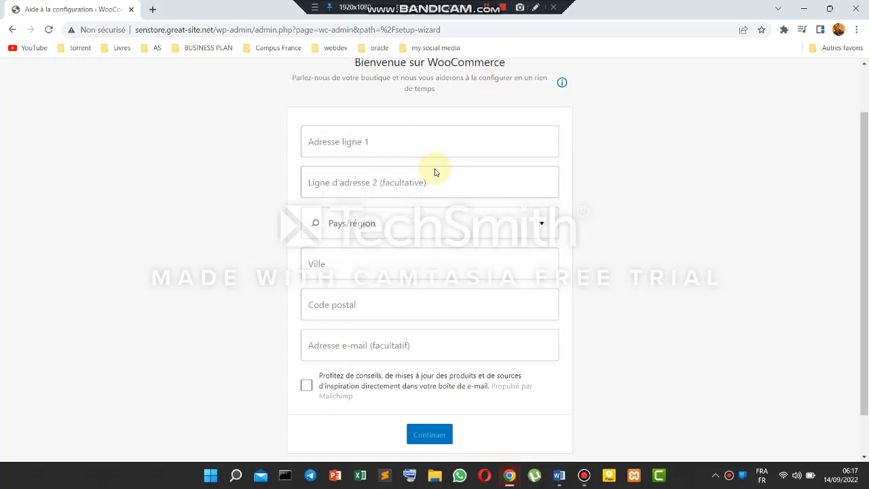
click(348, 148)
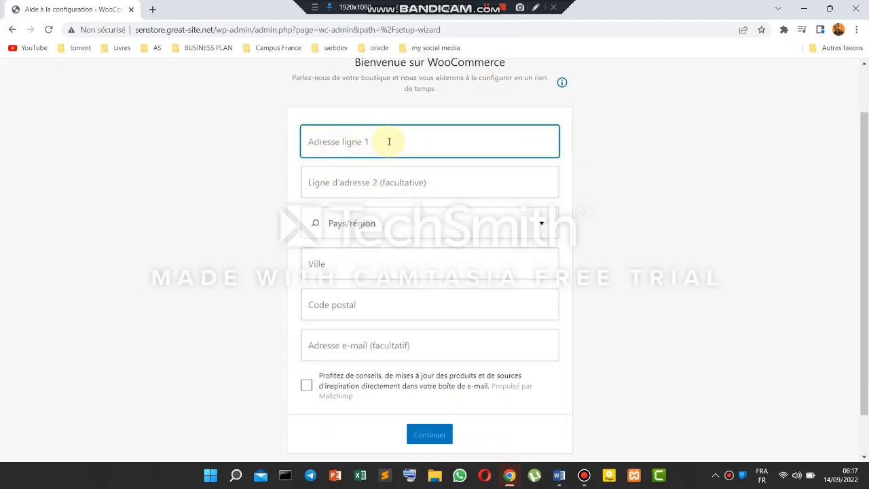
text(Medin)
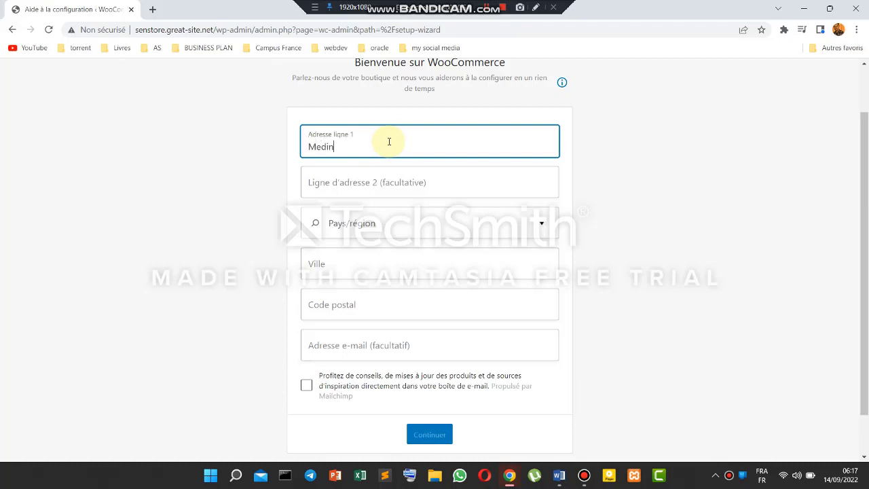
text(a, Dakar)
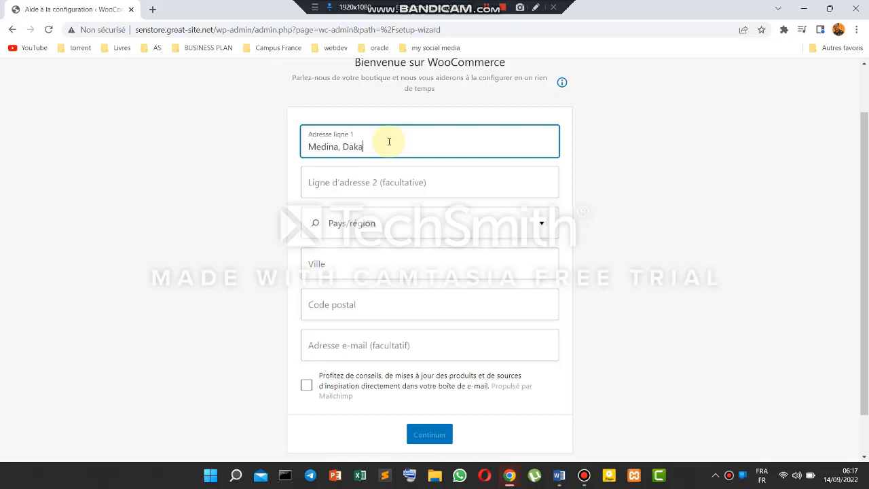
- Type sénégal as the store country in Pays/région
click(553, 224)
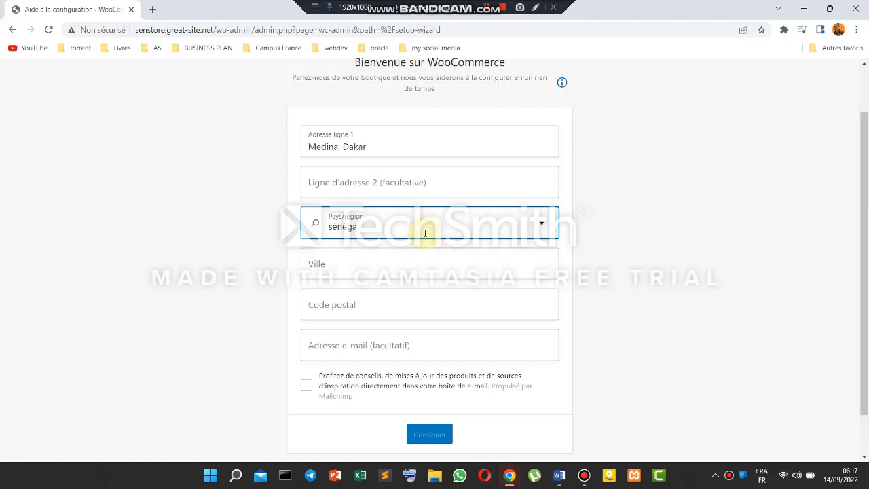
text(sénégal)
click(541, 224)
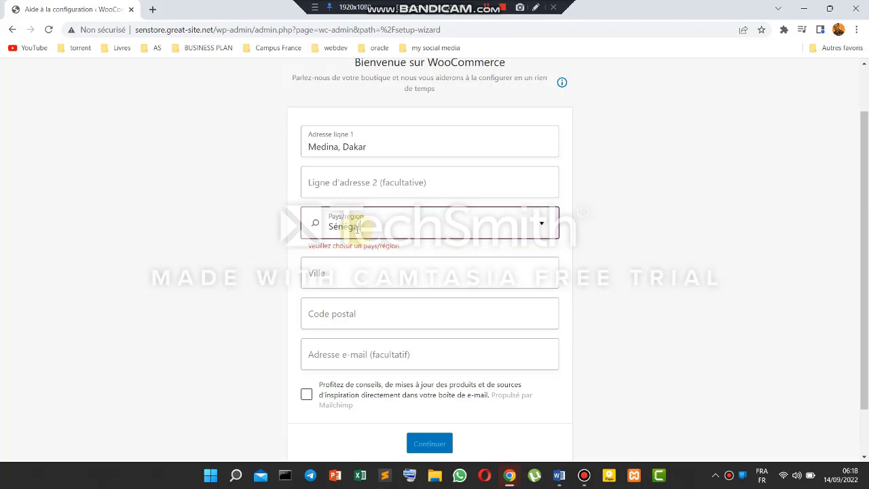
click(336, 271)
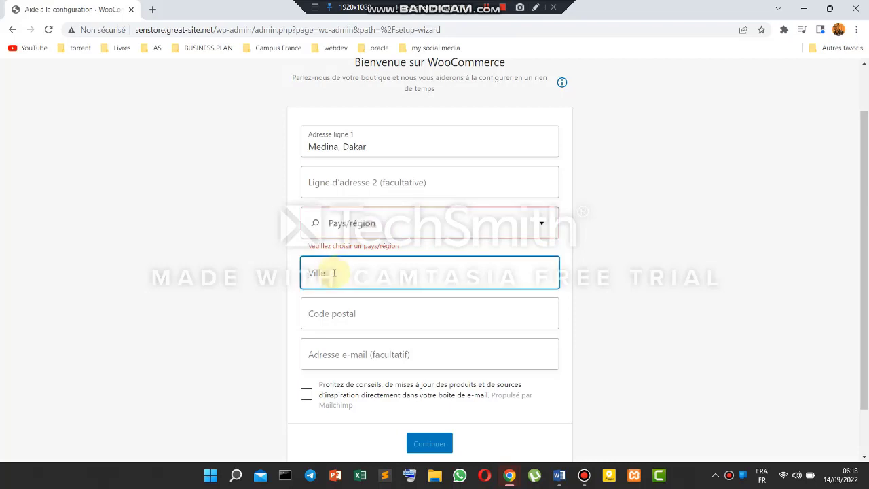
- Enter Dakar as the store's city in the setup wizard
click(340, 276)
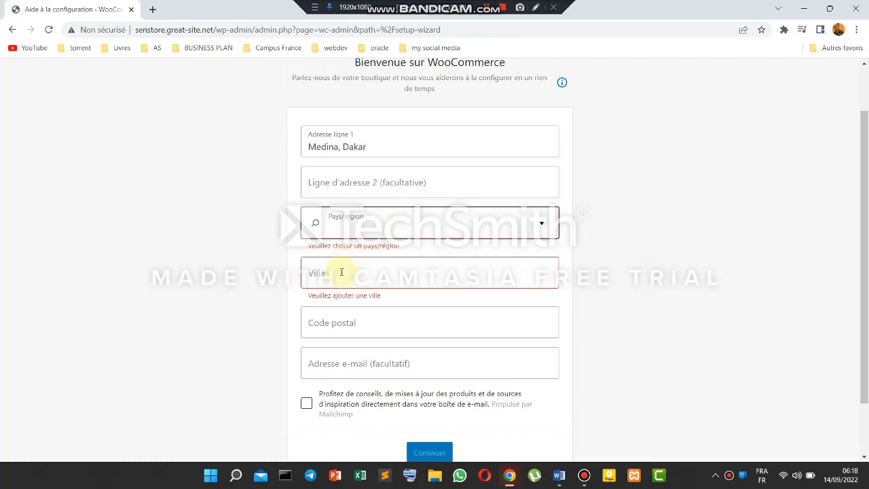
text(Da)
key(Tab)
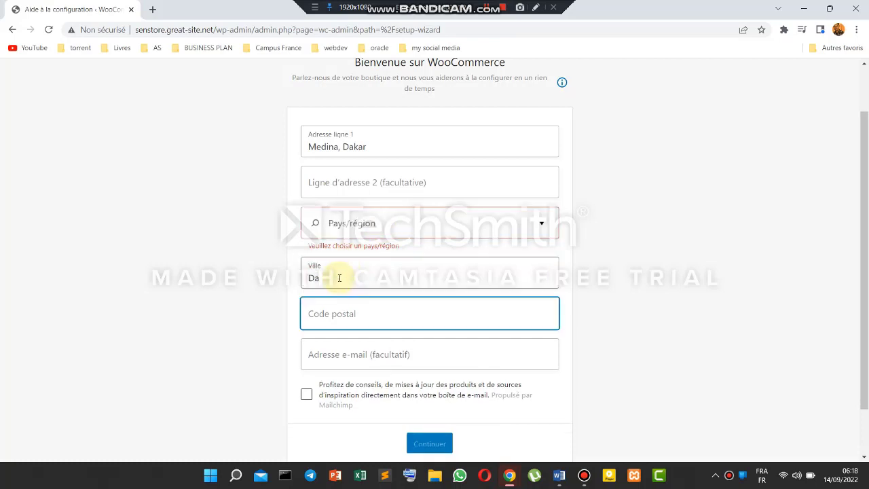
text(kar)
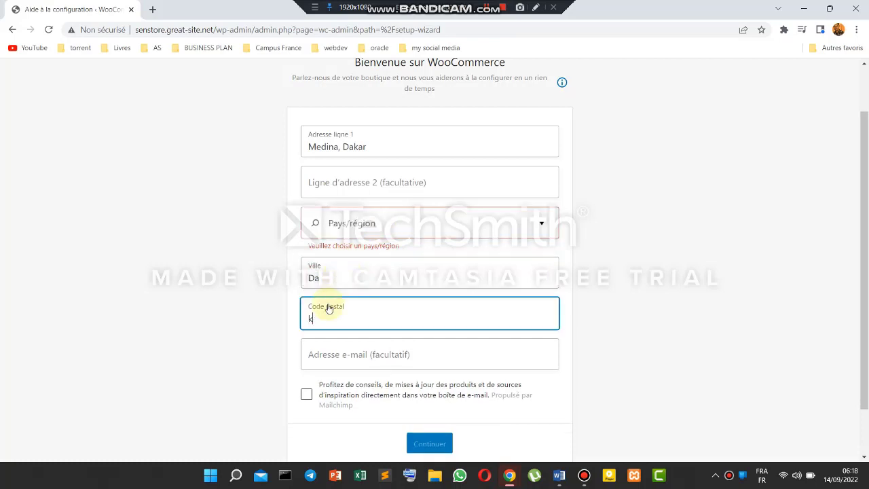
key(BackSpace)
click(331, 277)
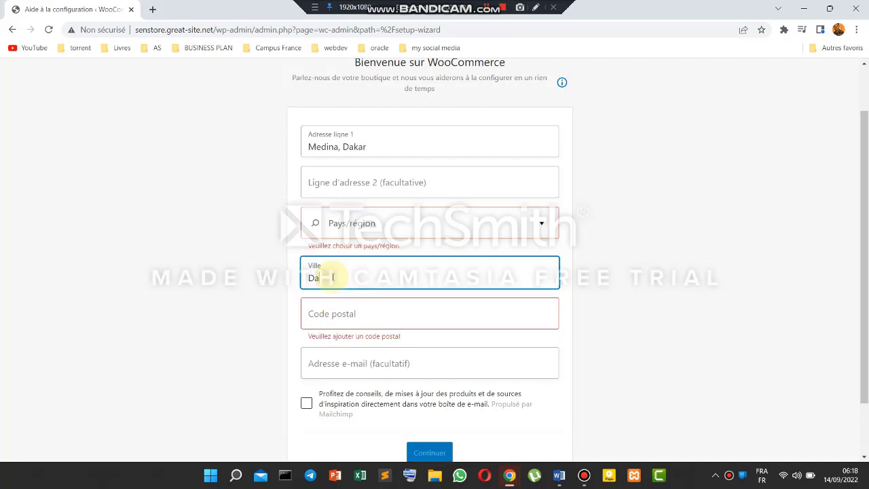
click(541, 226)
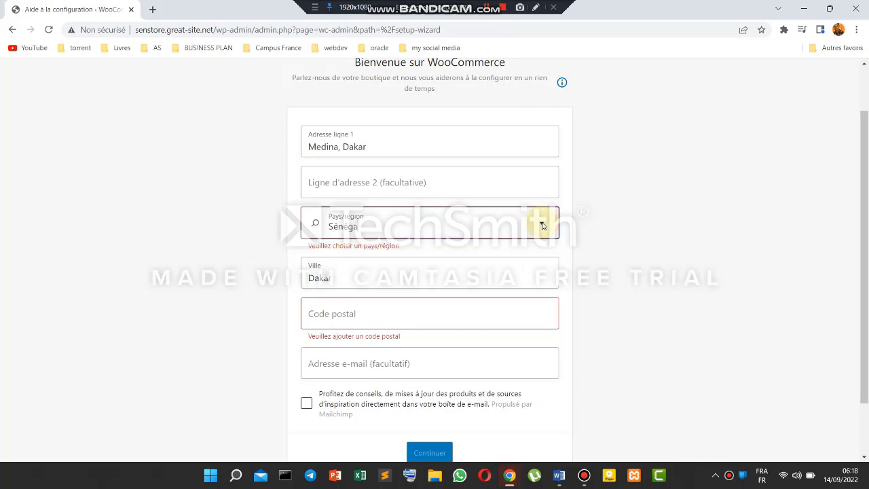
key(Tab)
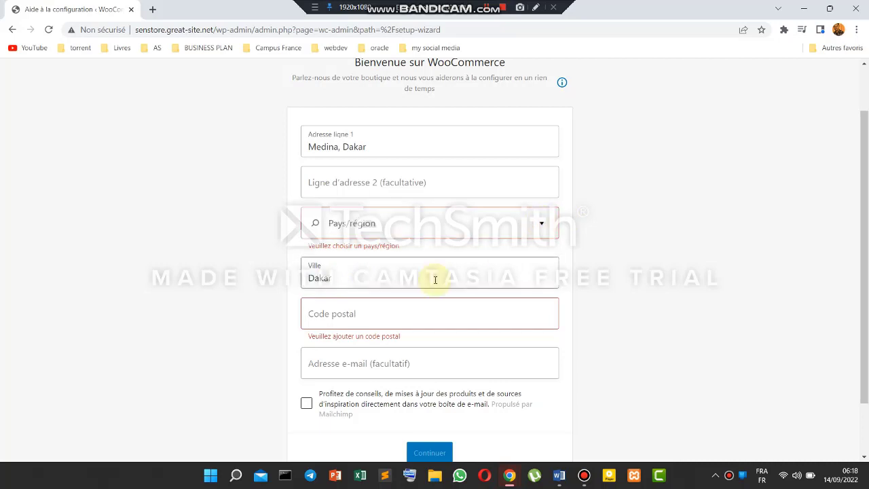
- Fill in the postal code and the contact e-mail address
click(363, 312)
text(11000)
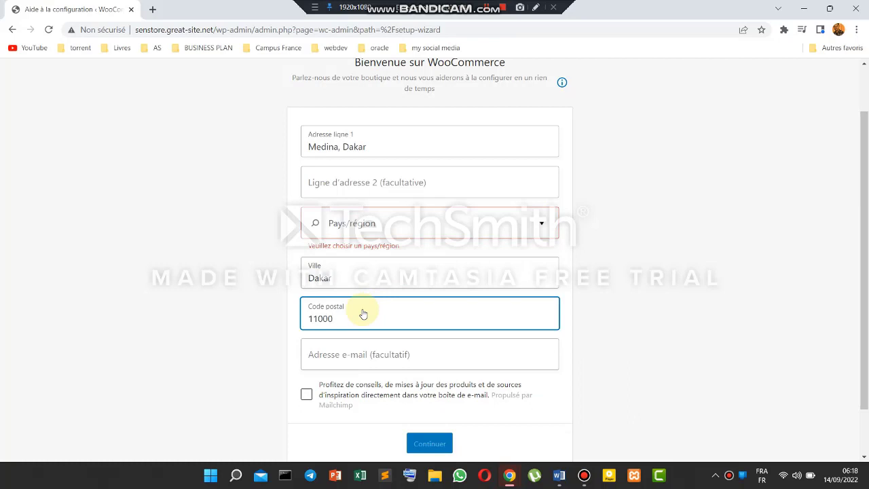
scroll(367, 315, down, 1)
click(357, 296)
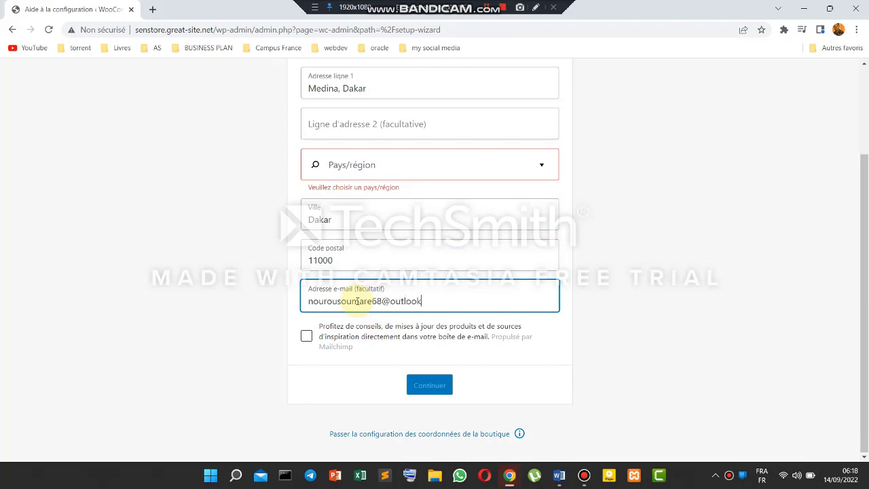
scroll(382, 291, up, 1)
click(540, 208)
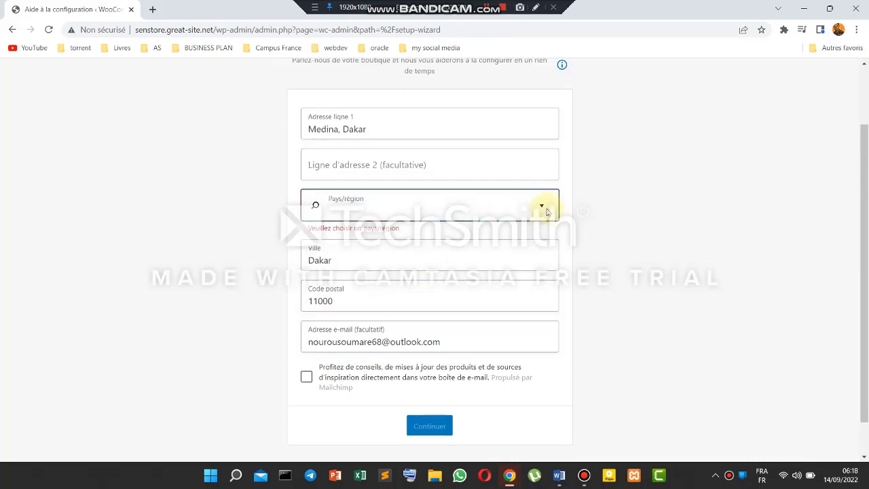
scroll(339, 198, up, 2)
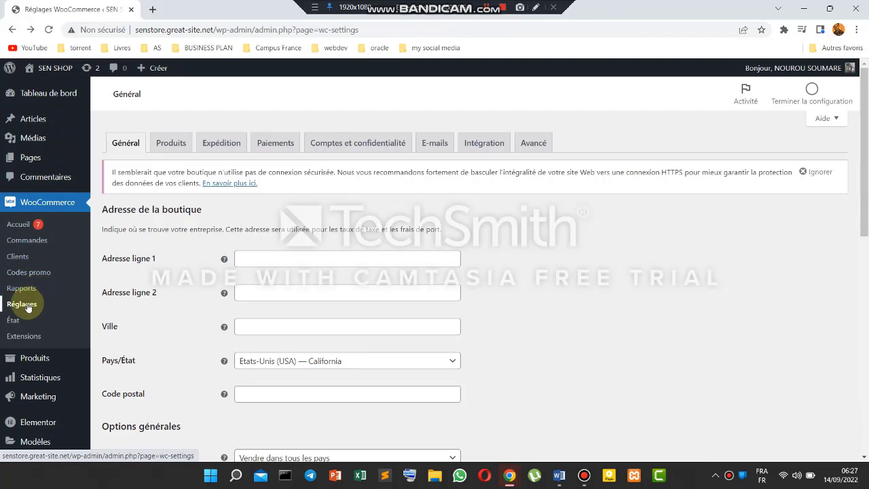
- In General settings, enter the street address line and Dakar as the city
click(27, 306)
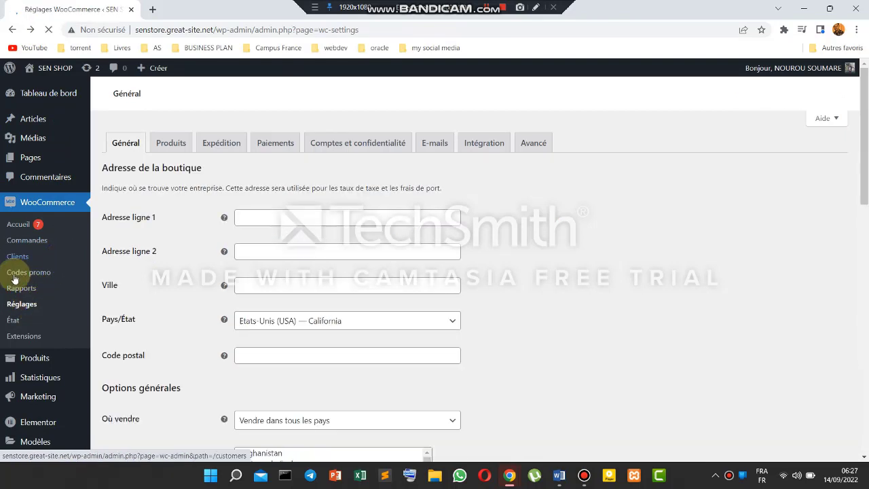
click(274, 259)
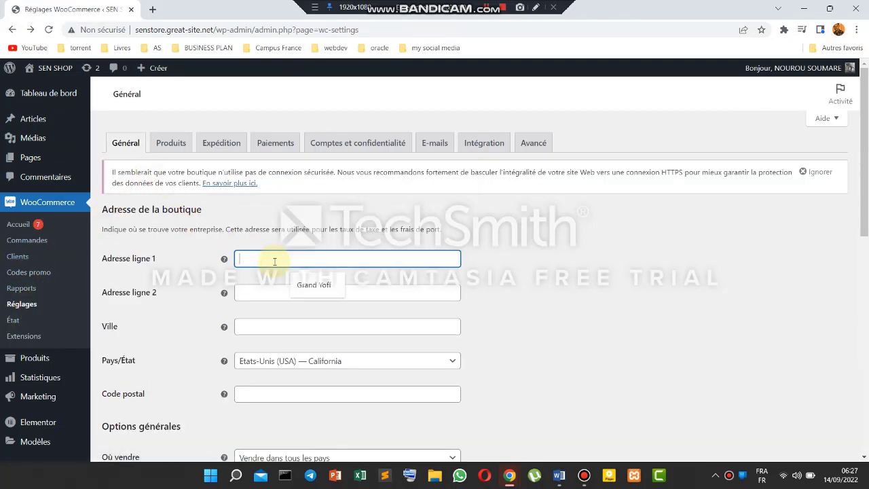
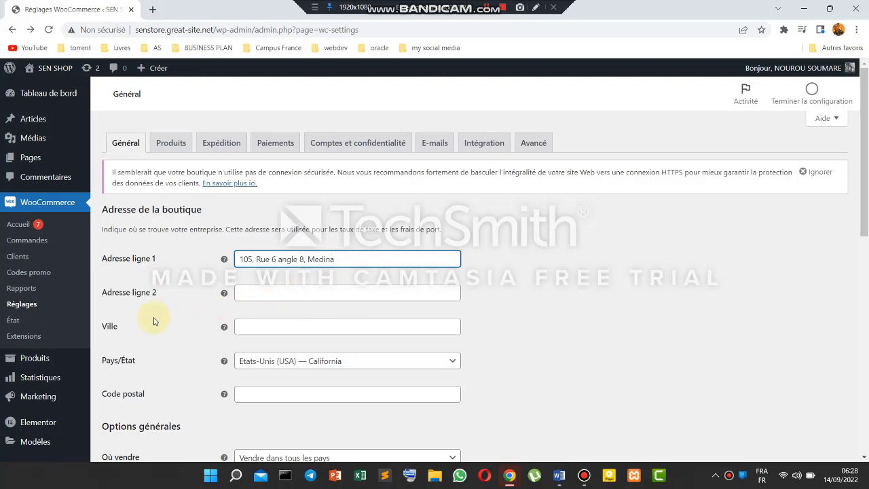
click(265, 333)
click(316, 353)
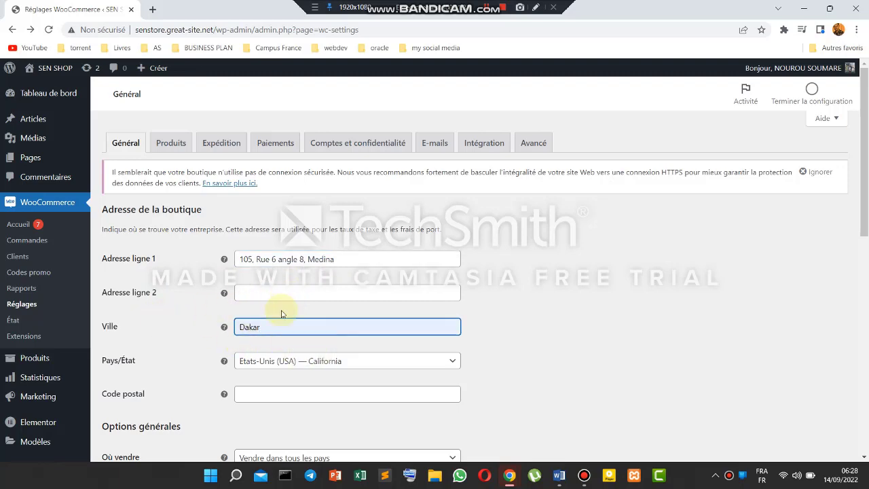
- Select Sénégal as the country and enter postal code 11000
scroll(398, 361, down, 1)
click(451, 310)
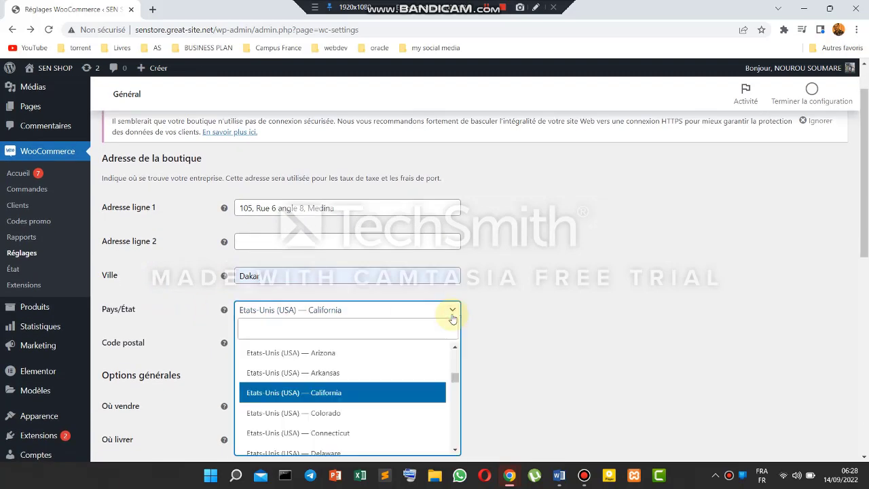
click(287, 327)
text(Sé)
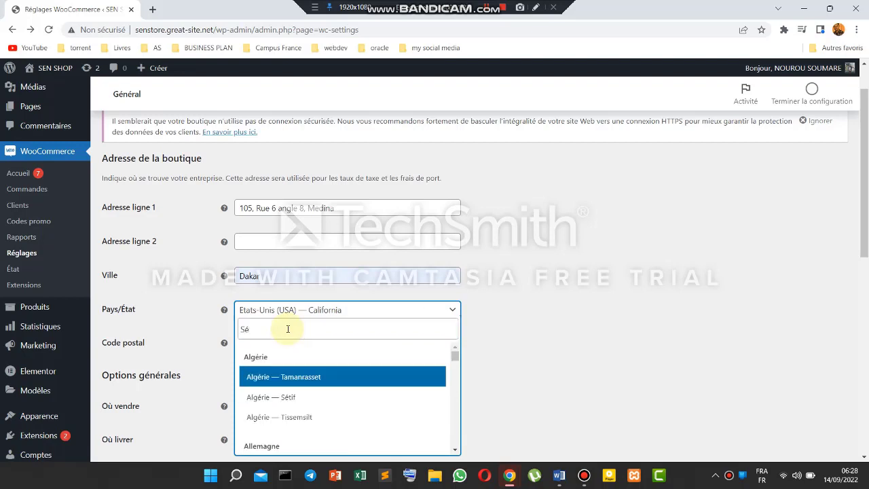
text(né)
click(258, 351)
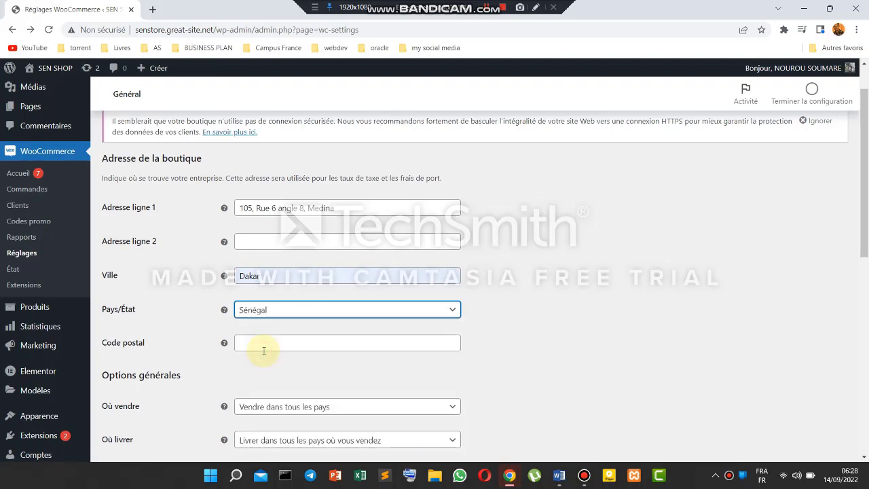
click(259, 349)
text(11000)
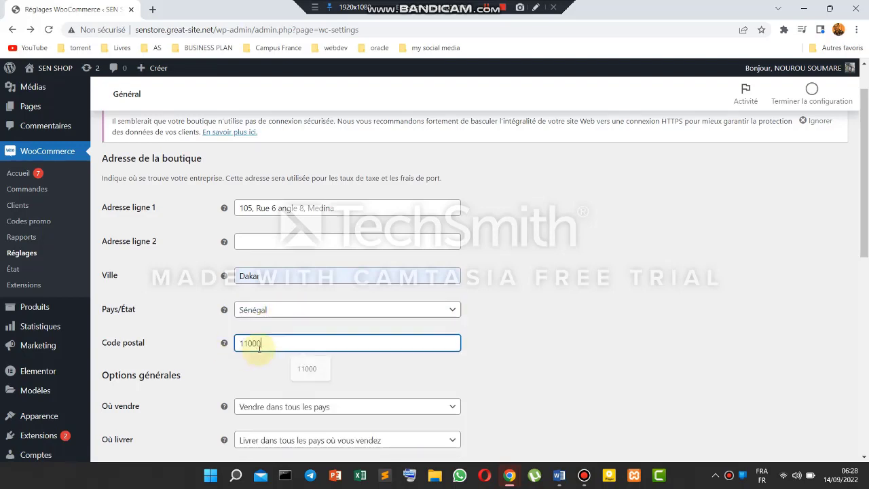
scroll(317, 355, down, 3)
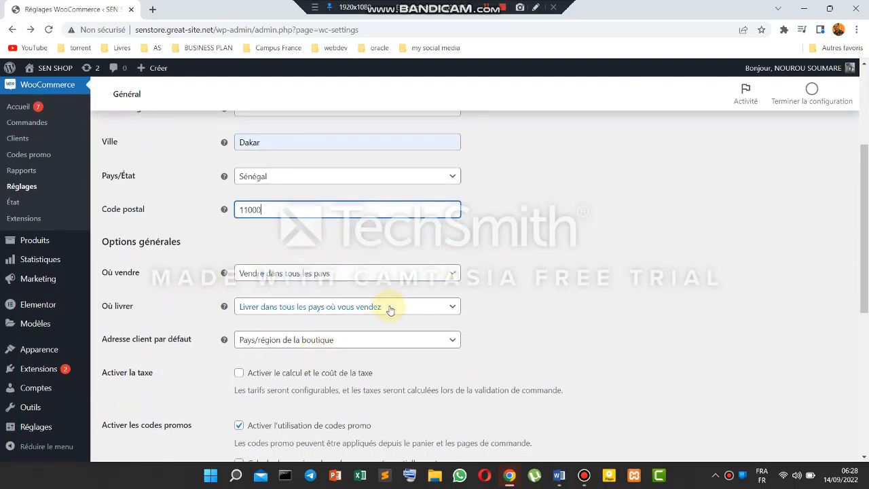
click(448, 274)
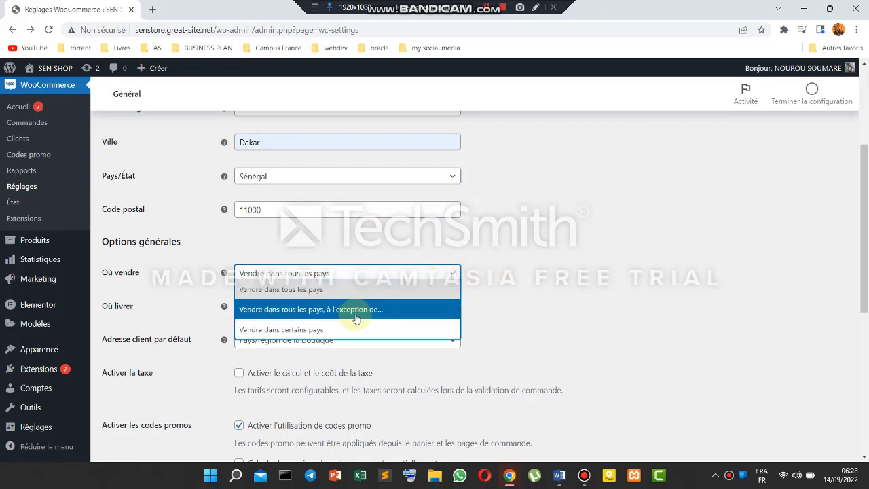
click(513, 282)
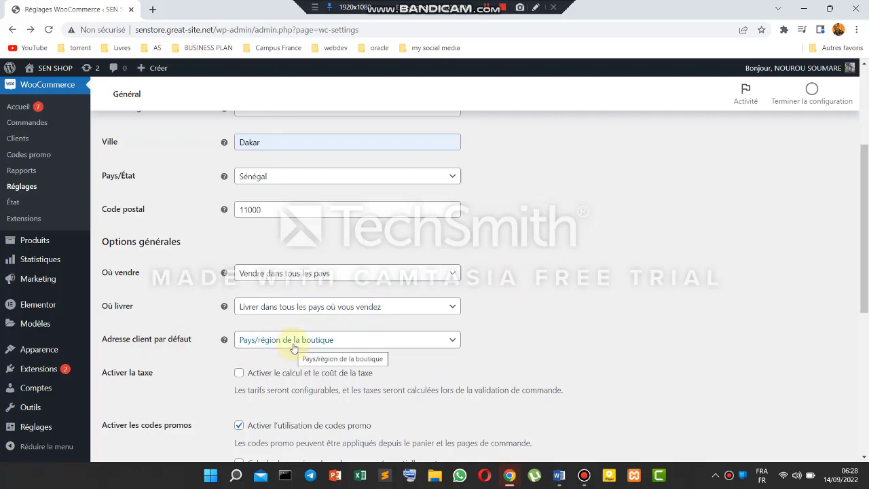
scroll(562, 311, down, 2)
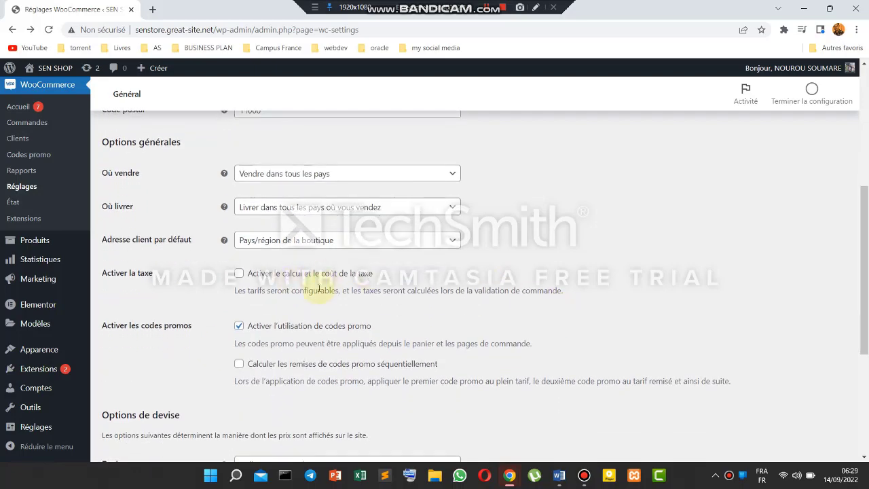
drag(378, 279, 249, 281)
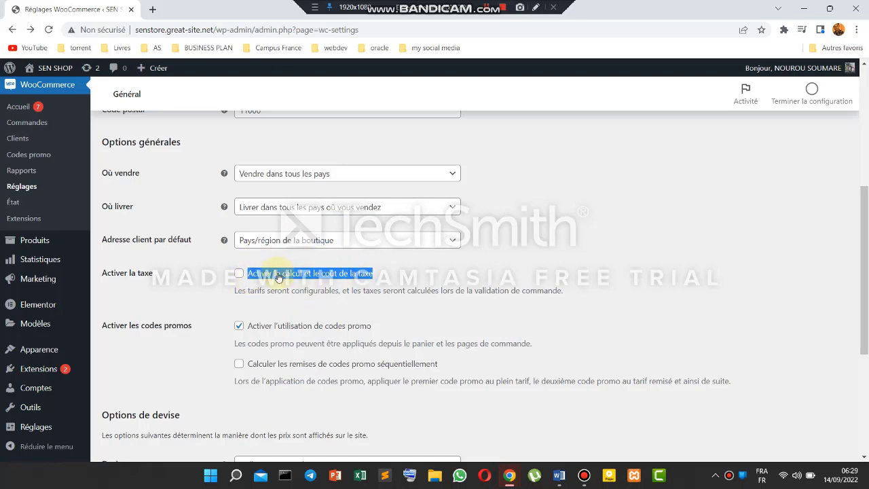
click(407, 271)
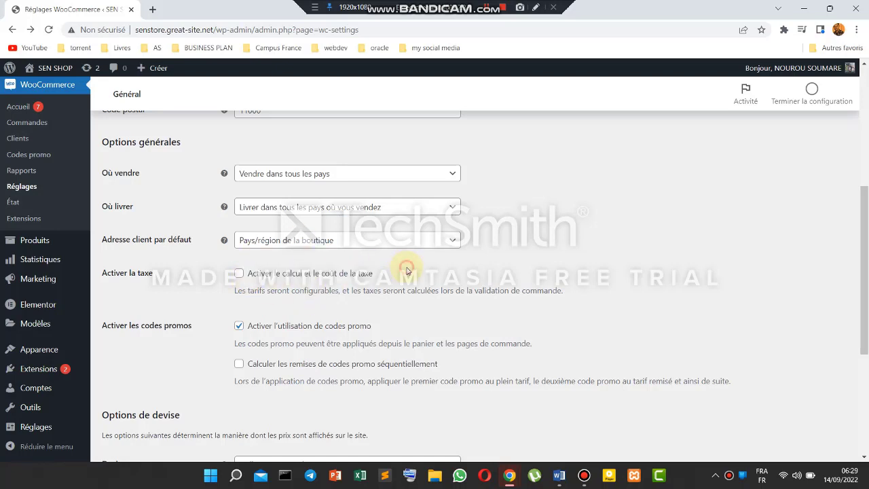
- Set the currency to Franc CFA ouest-africain (CFA), with the symbol on the right
scroll(377, 305, down, 2)
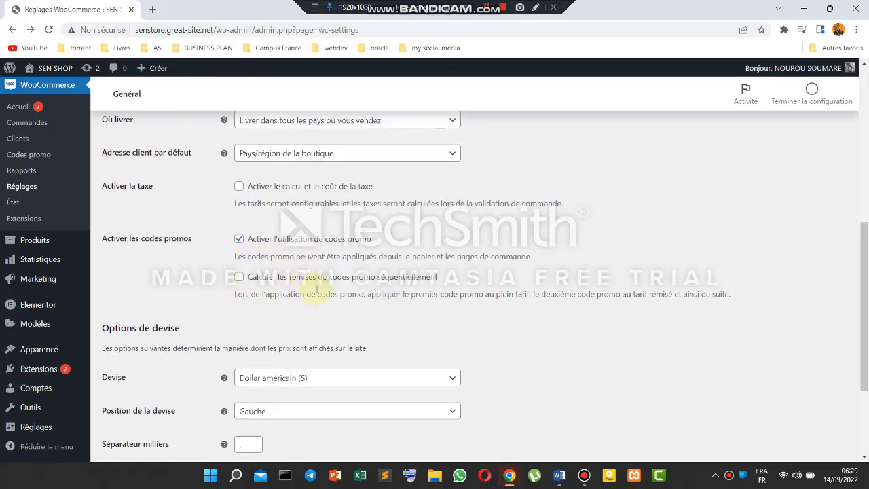
scroll(316, 289, down, 3)
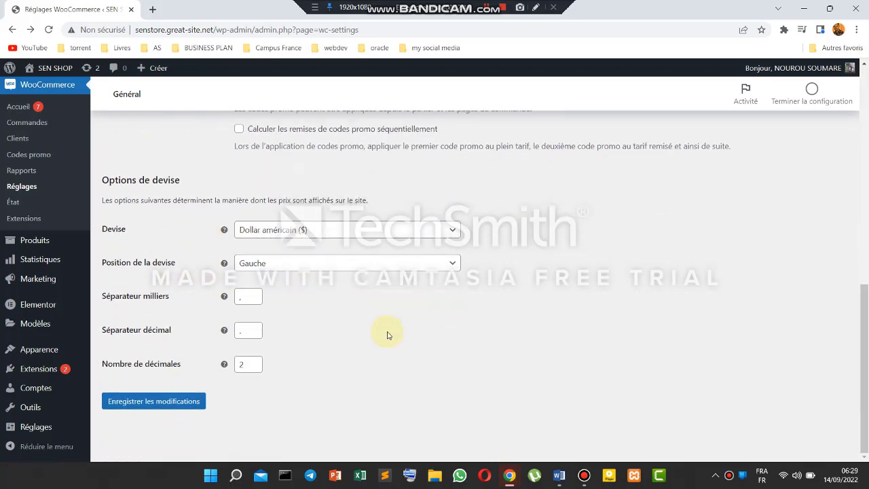
click(450, 229)
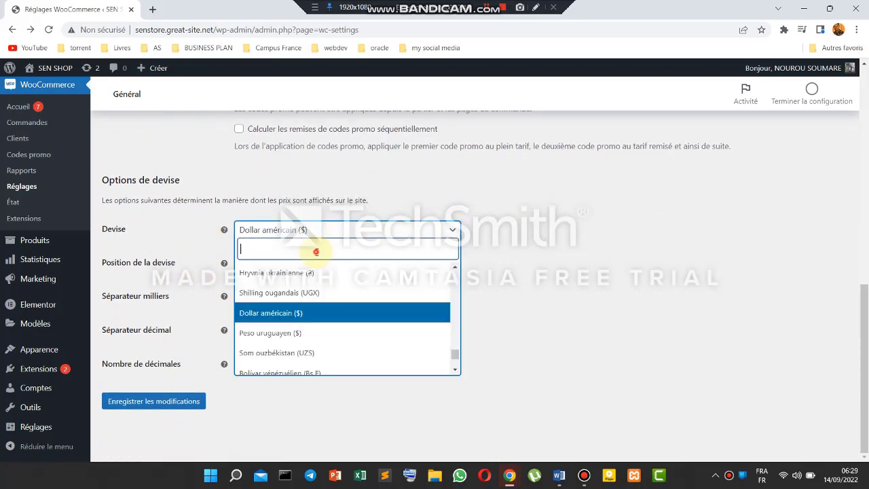
text(oues)
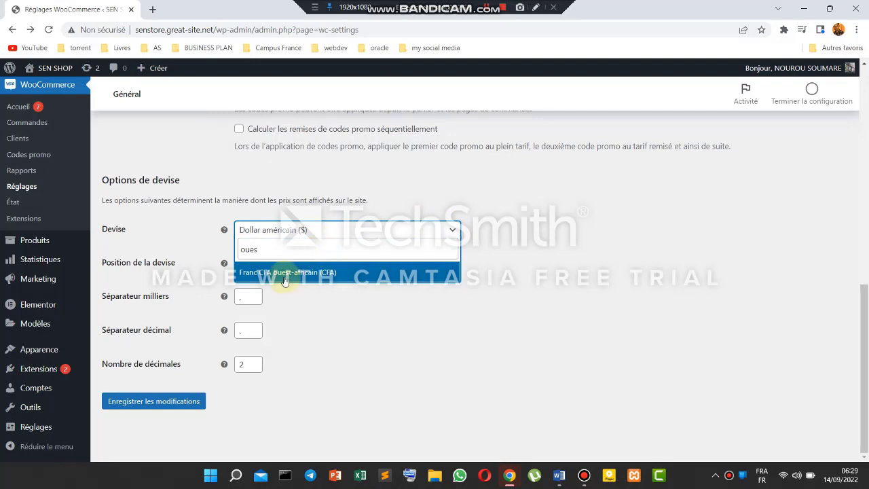
click(299, 276)
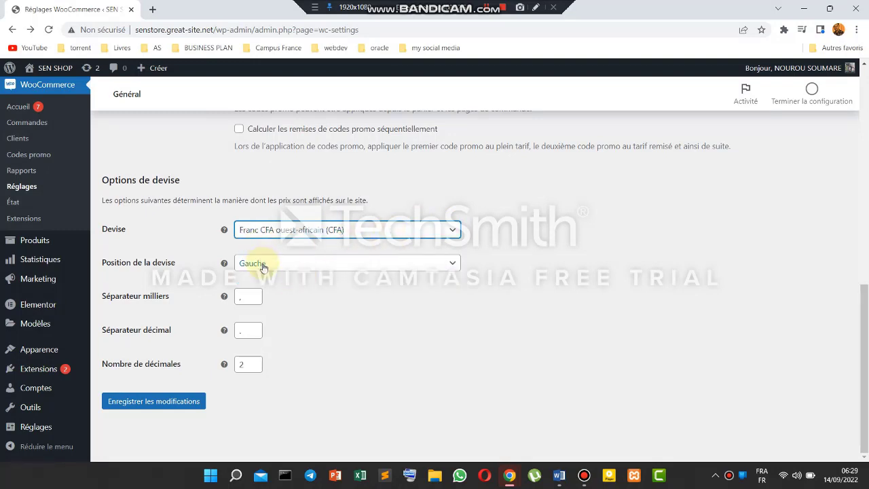
click(450, 263)
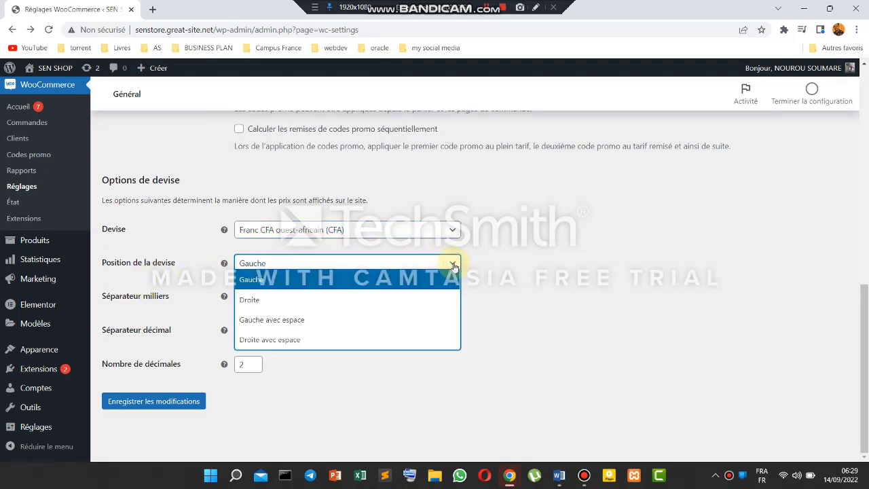
click(397, 299)
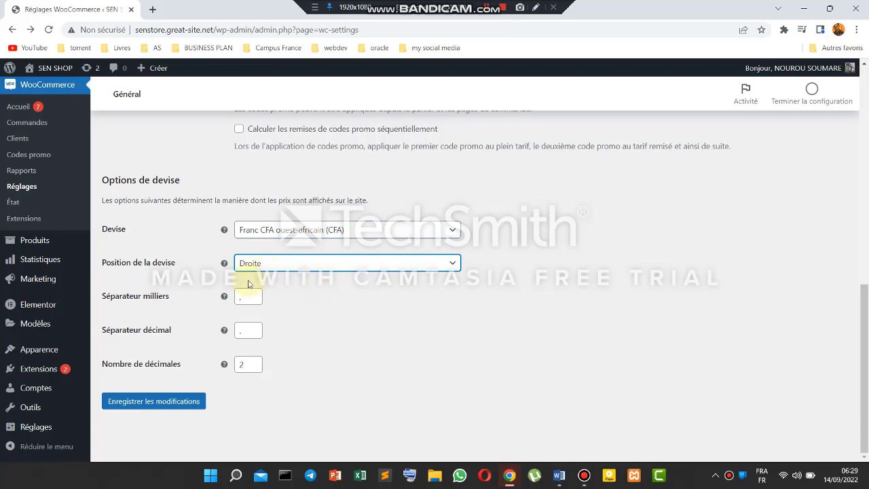
- Use '.' thousands and ',' decimal separators with 0 decimals, and save
click(247, 301)
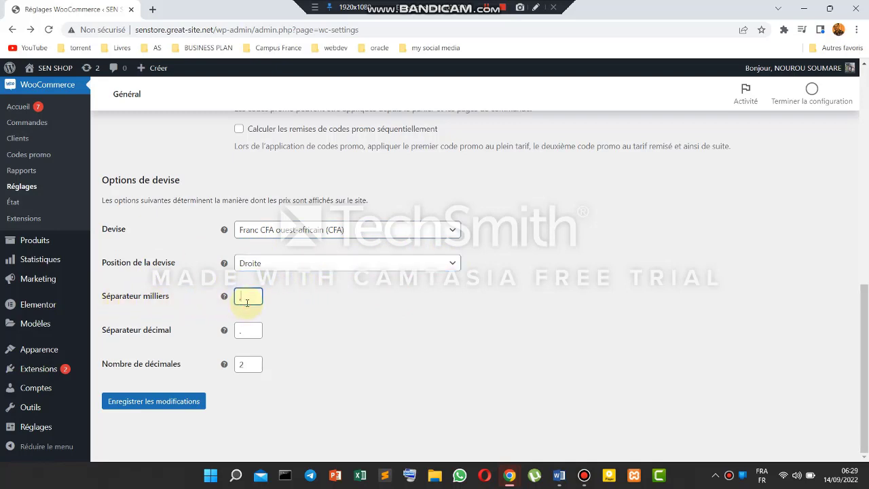
text(.)
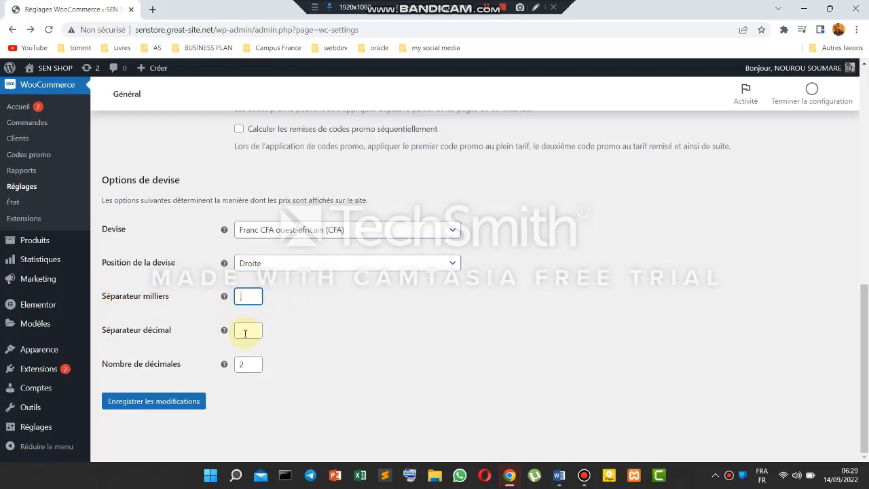
click(246, 332)
text(,)
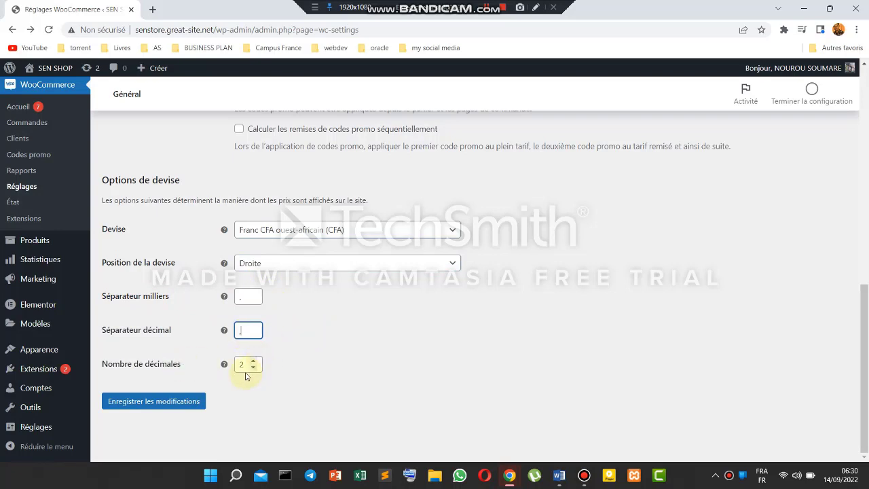
double_click(252, 368)
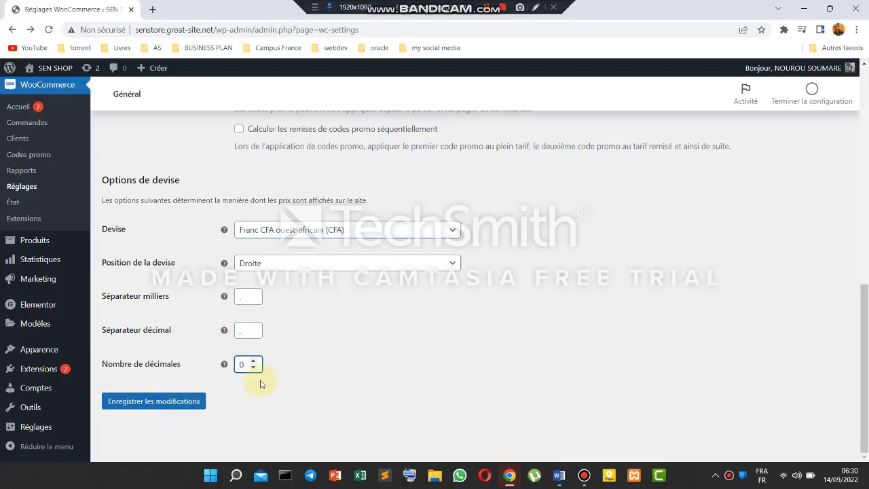
click(175, 402)
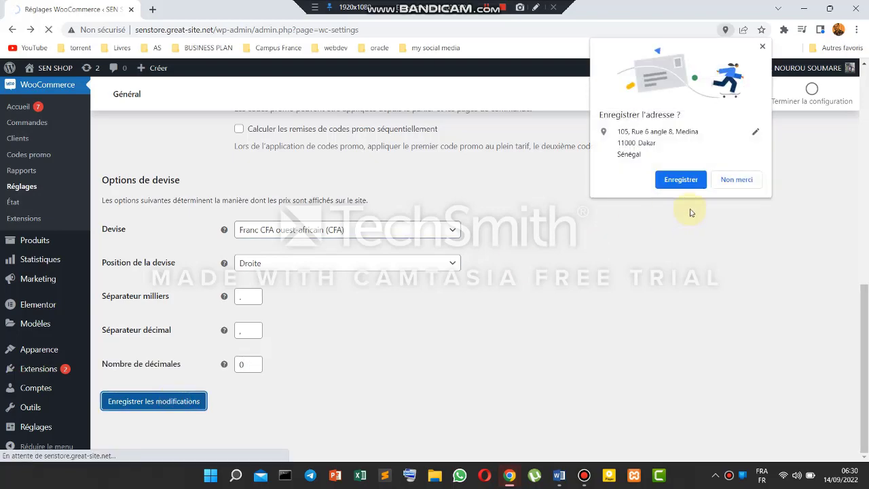
click(746, 180)
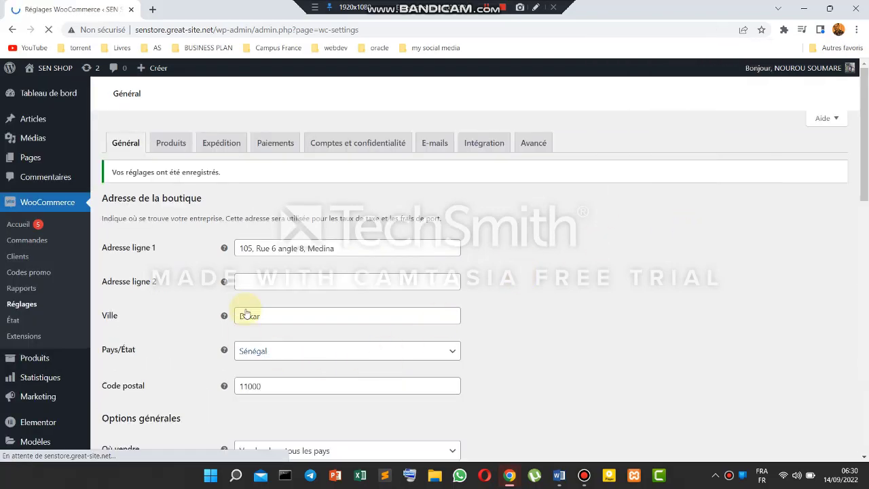
- Keep Boutique as the shop page in the product settings
click(180, 144)
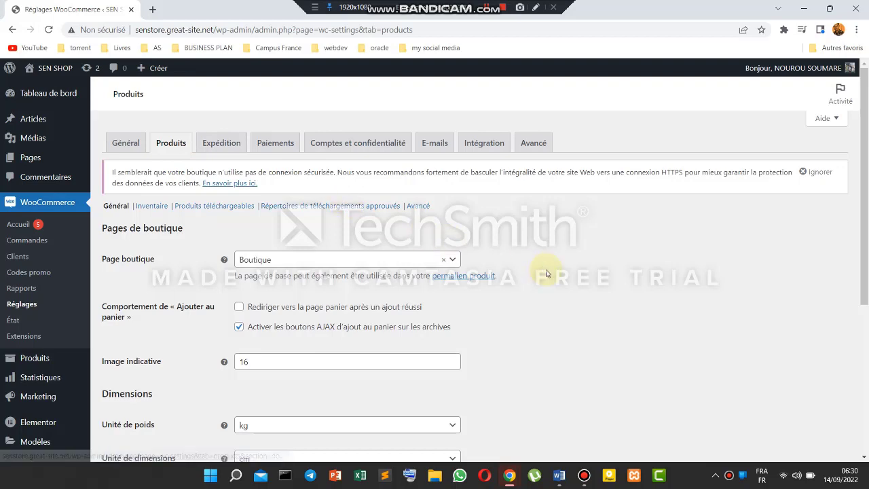
scroll(552, 275, down, 1)
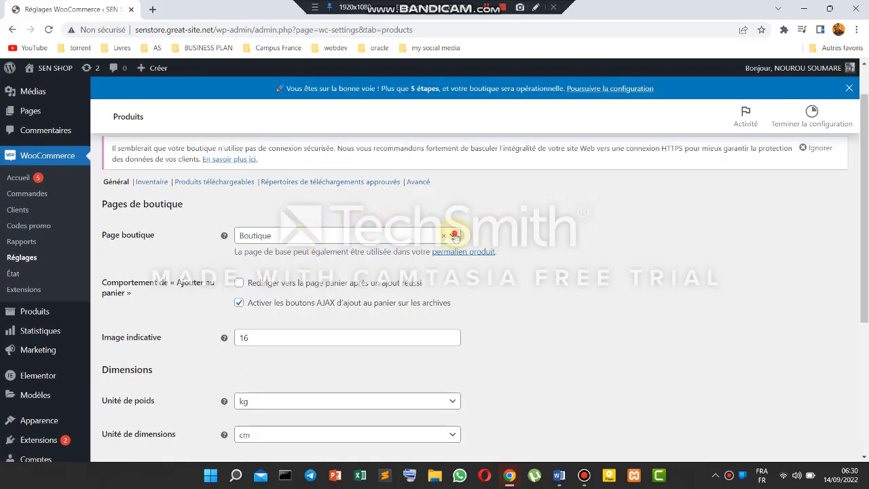
click(453, 235)
scroll(367, 285, down, 1)
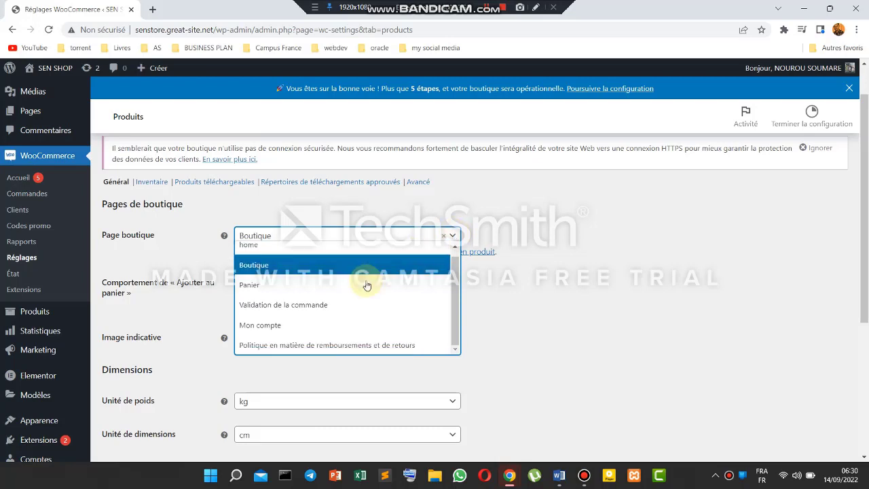
scroll(367, 285, up, 1)
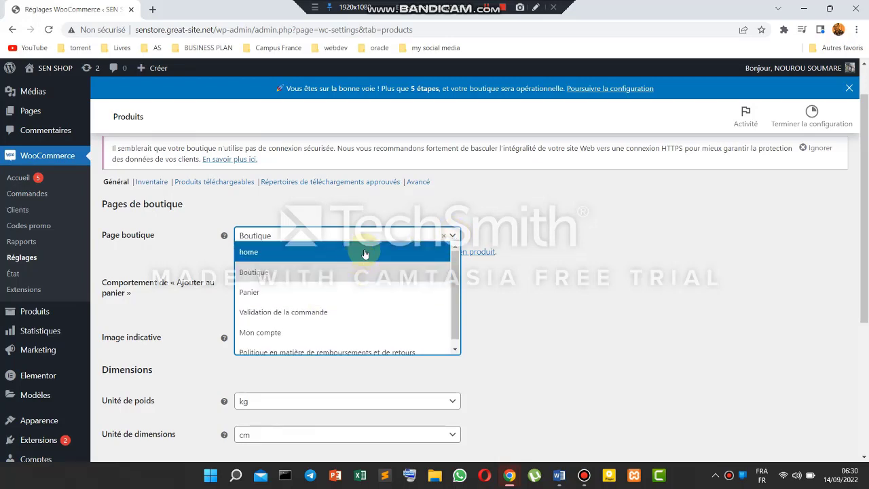
click(529, 265)
- Save the product settings (kg, cm, reviews enabled) and move to Expédition
scroll(494, 268, down, 1)
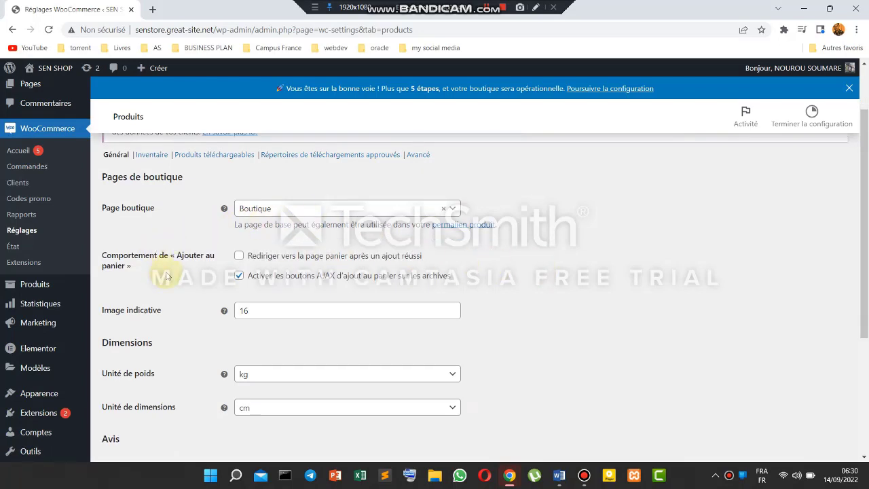
scroll(317, 271, down, 1)
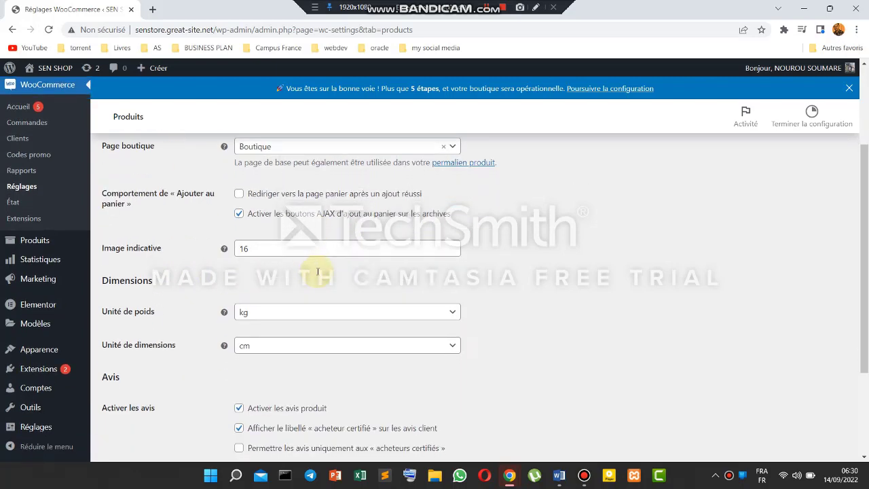
scroll(318, 273, down, 1)
scroll(317, 274, down, 3)
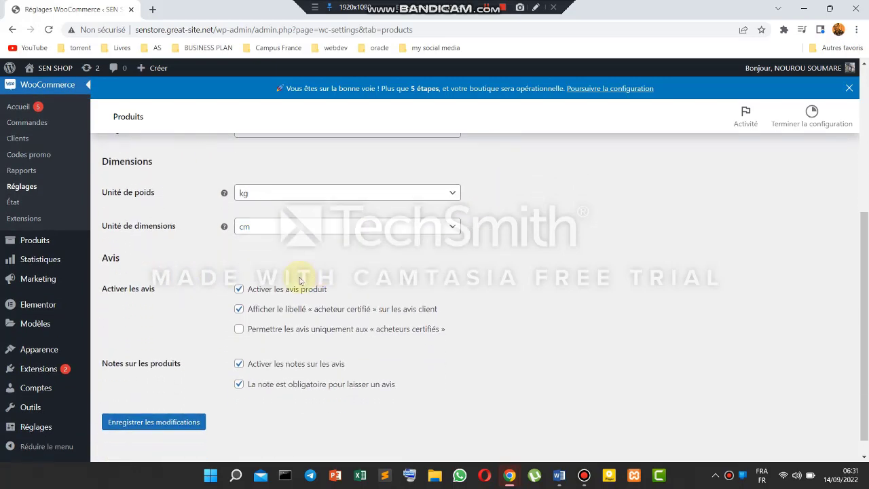
scroll(299, 280, down, 1)
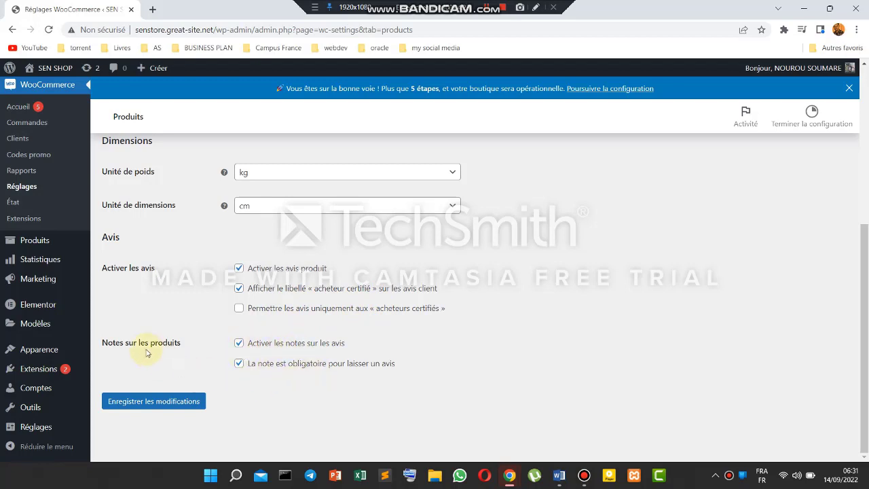
click(155, 403)
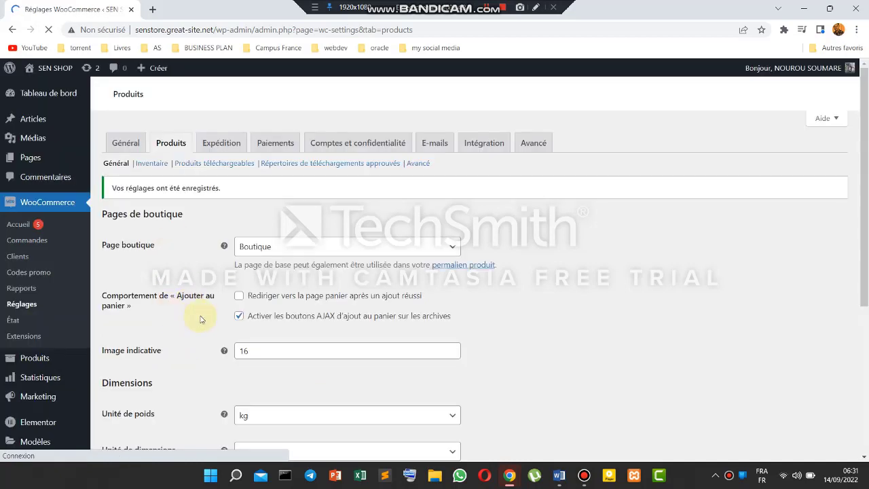
click(217, 141)
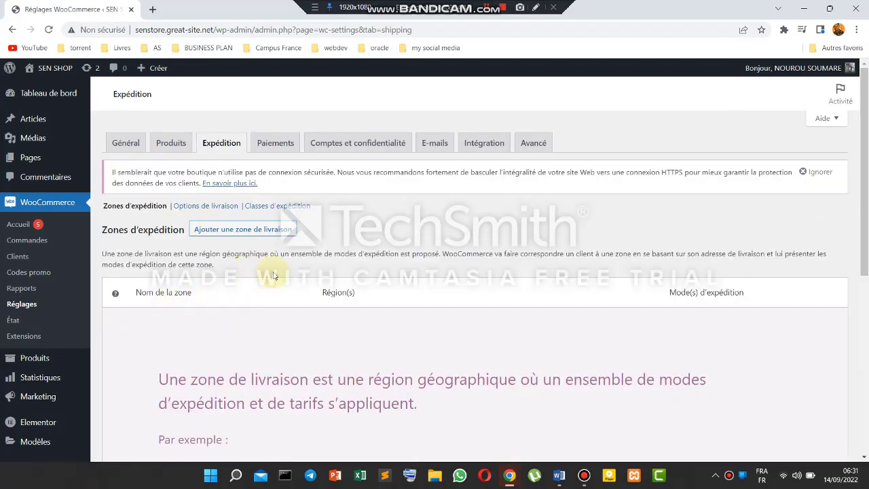
- Abandon the unsaved new shipping zone form and go to the Paiements settings
scroll(285, 299, down, 5)
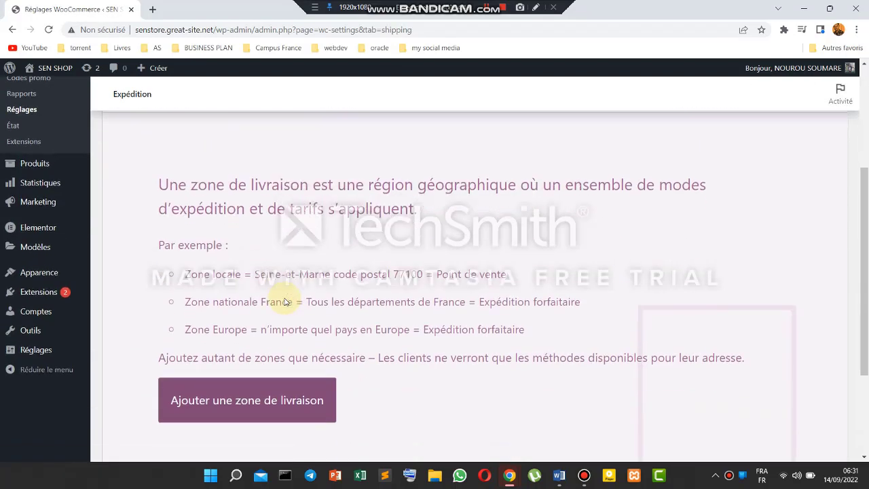
scroll(283, 298, up, 1)
click(249, 364)
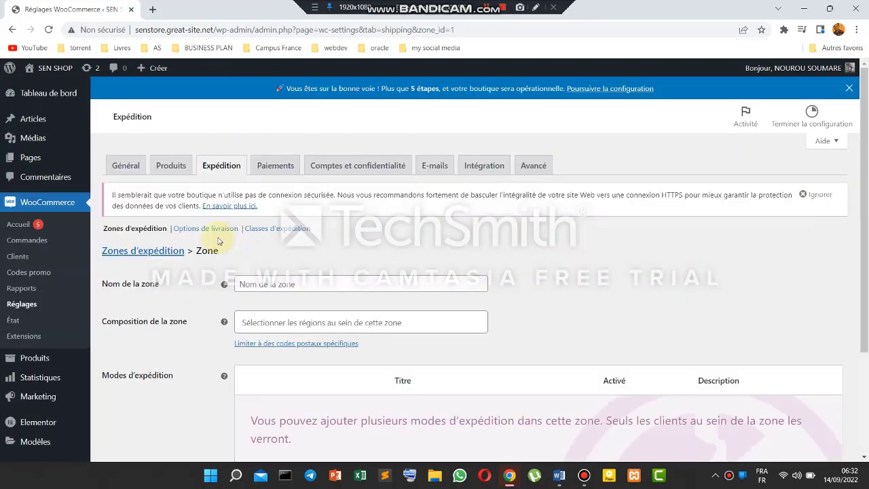
click(285, 167)
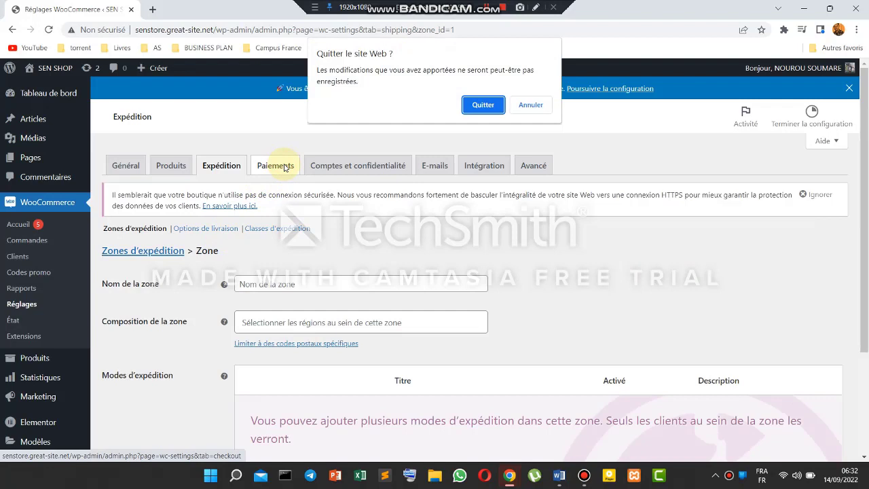
click(496, 105)
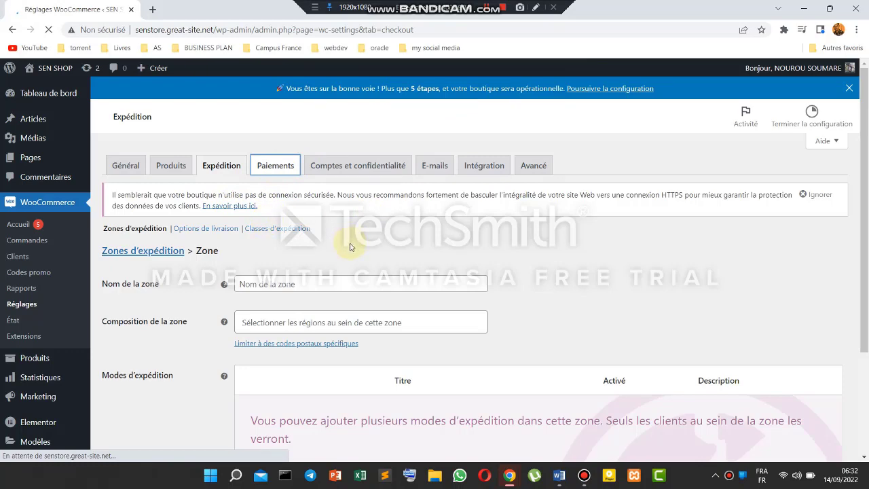
- Save the payment settings with Paiement à la livraison as the only active method
scroll(338, 314, down, 1)
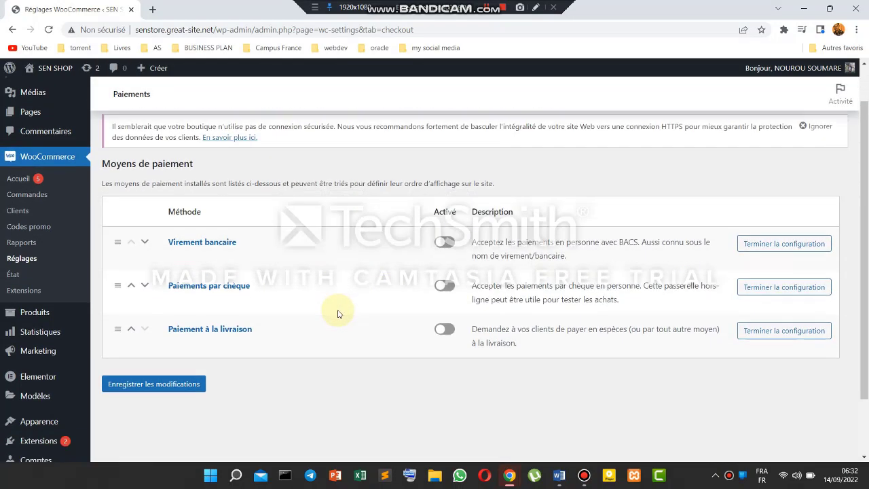
scroll(338, 314, down, 1)
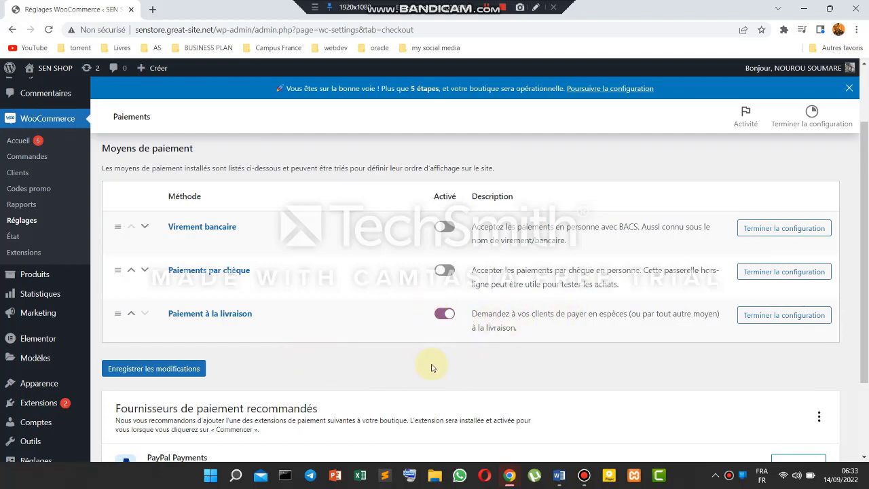
scroll(432, 368, down, 1)
scroll(432, 368, down, 2)
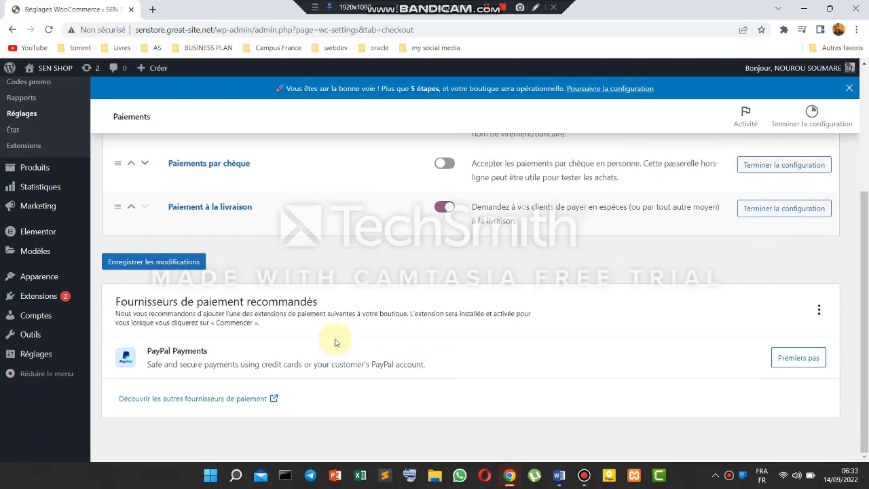
scroll(338, 286, up, 1)
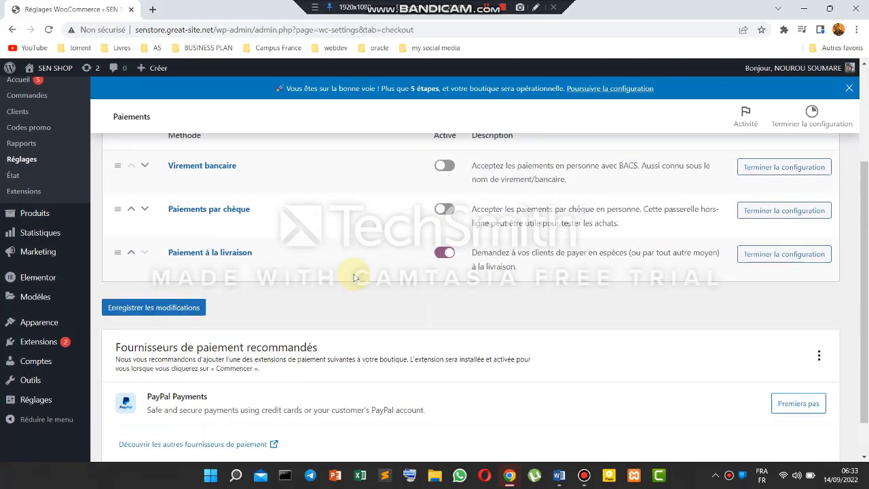
click(173, 310)
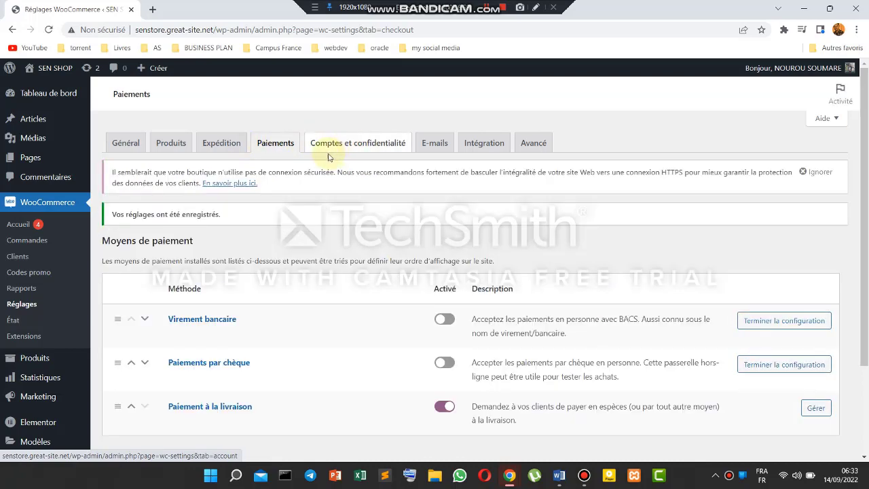
click(365, 147)
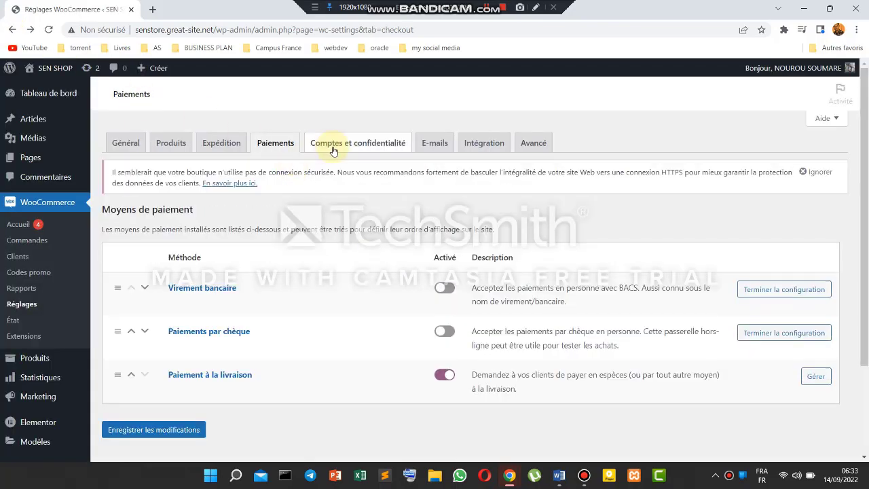
- Review the Comptes et confidentialité settings
click(344, 148)
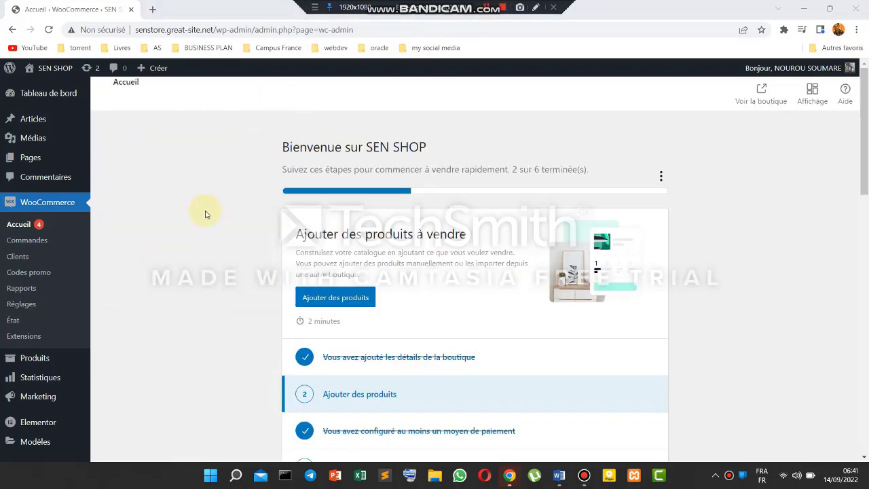
scroll(206, 214, down, 5)
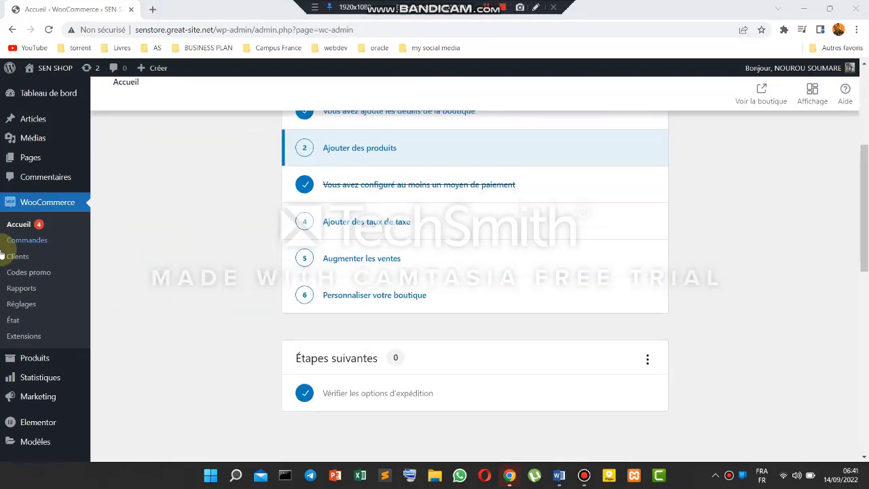
- From the empty Tous les produits list, start creating a new product
mouse_move(29, 367)
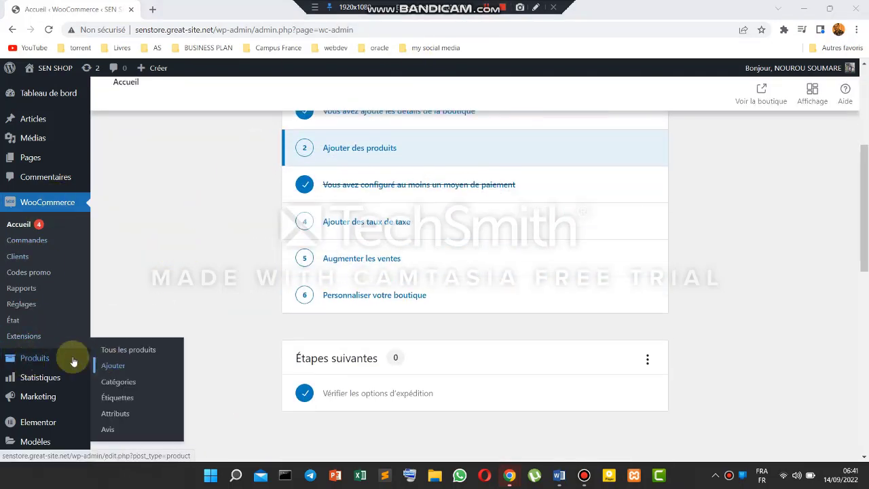
click(127, 350)
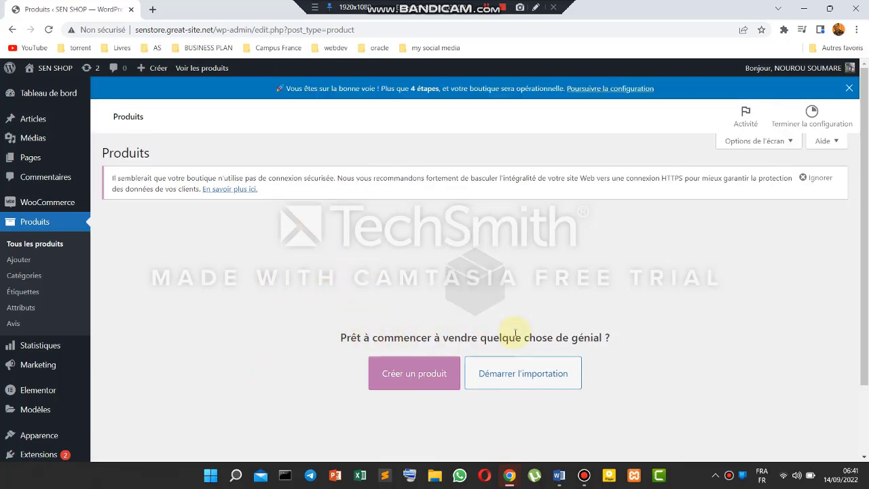
click(411, 382)
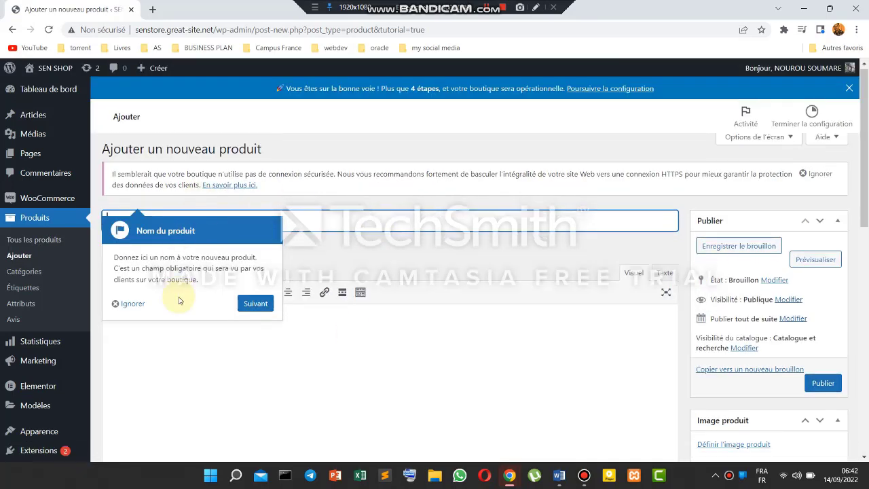
- Dismiss the tour tip and name the product HP PROBOOK as a draft
scroll(228, 290, down, 1)
click(119, 271)
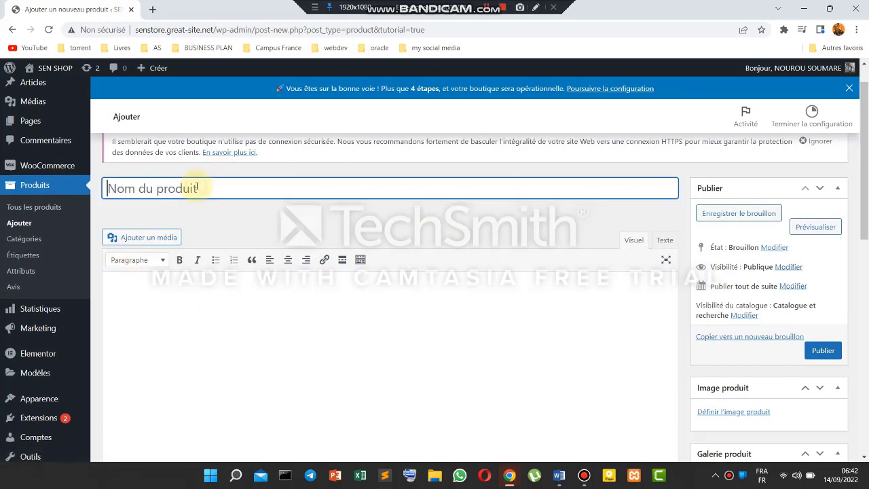
scroll(194, 194, up, 1)
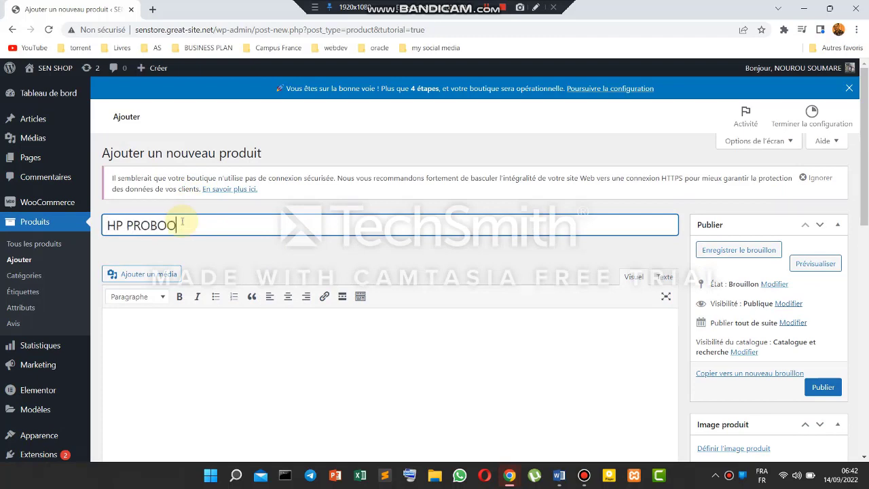
scroll(258, 229, down, 2)
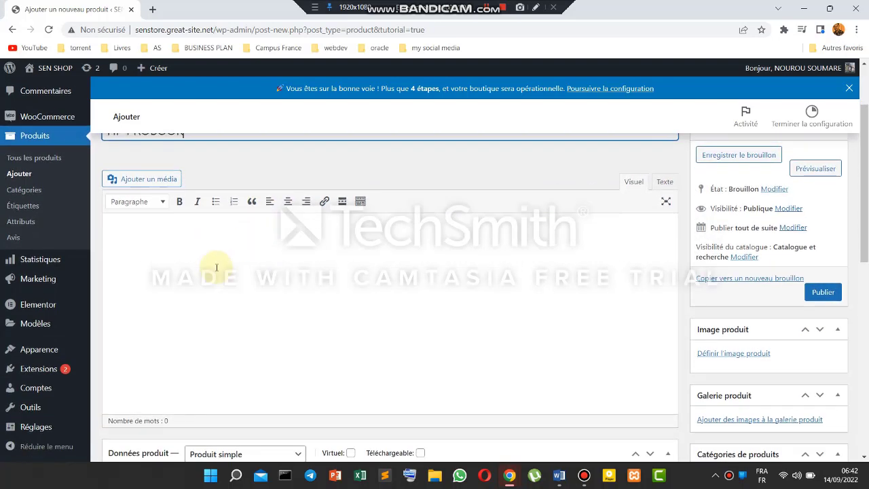
- Search 'description hp probbok' in a new browser tab
click(188, 289)
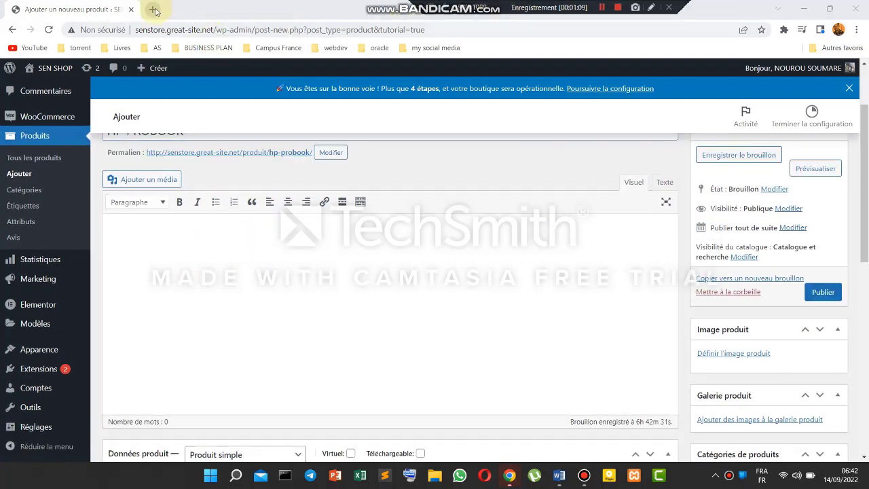
click(152, 10)
text(descrip)
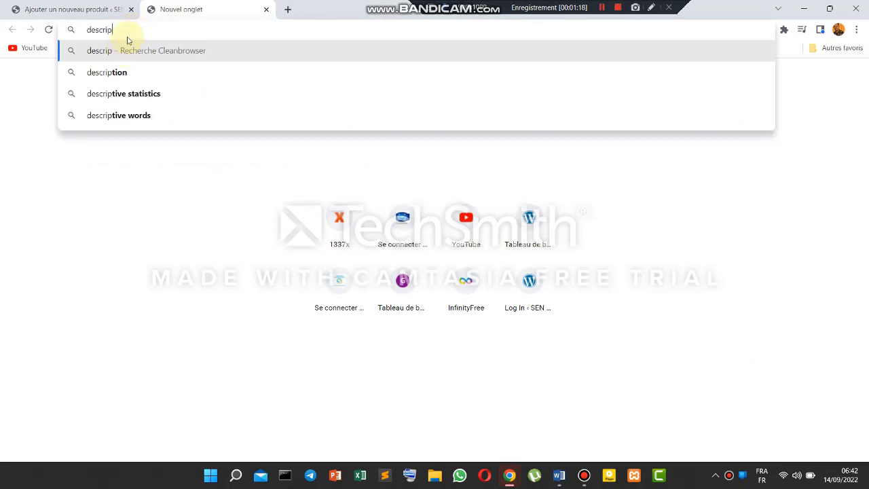
text(tion hp pro)
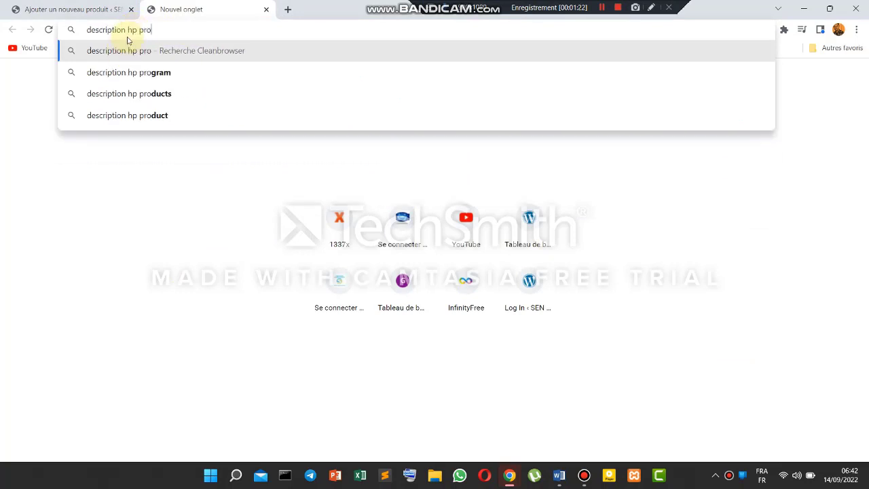
text(bbok)
- Search Google for 'description hp probbok' in both Chrome and Opera
key(Return)
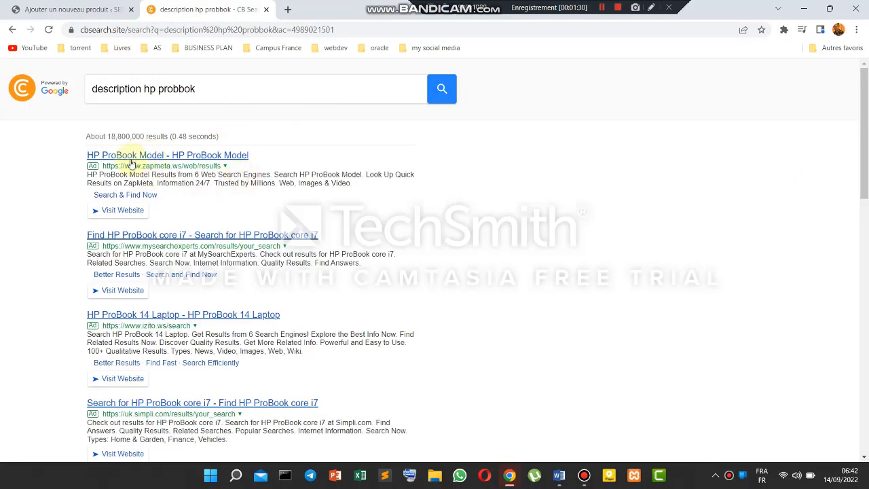
click(488, 478)
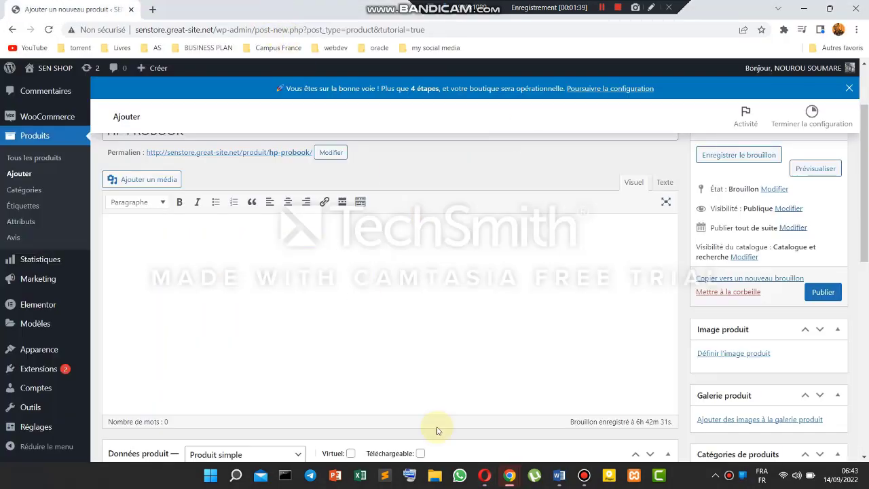
click(486, 477)
text(des)
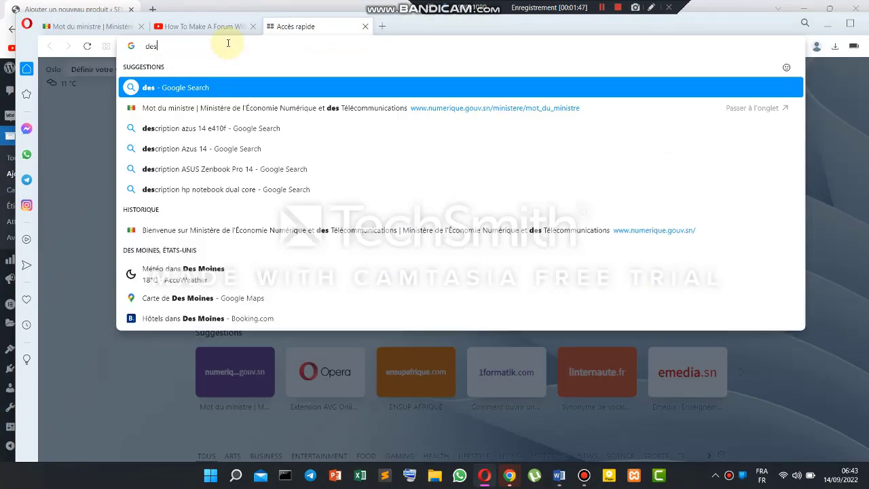
text(cription hp)
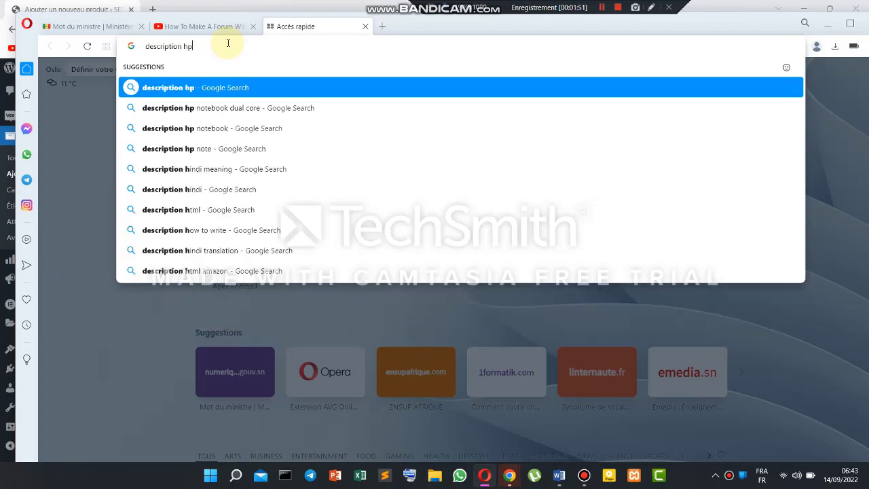
text( probbok)
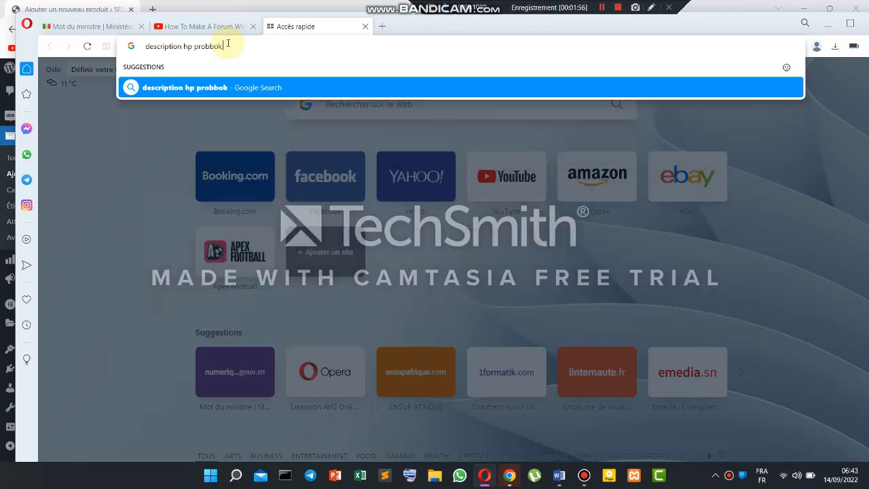
key(Return)
- Open the Gadgets360 HP ProBook 430 specs page and select its summary text
click(839, 24)
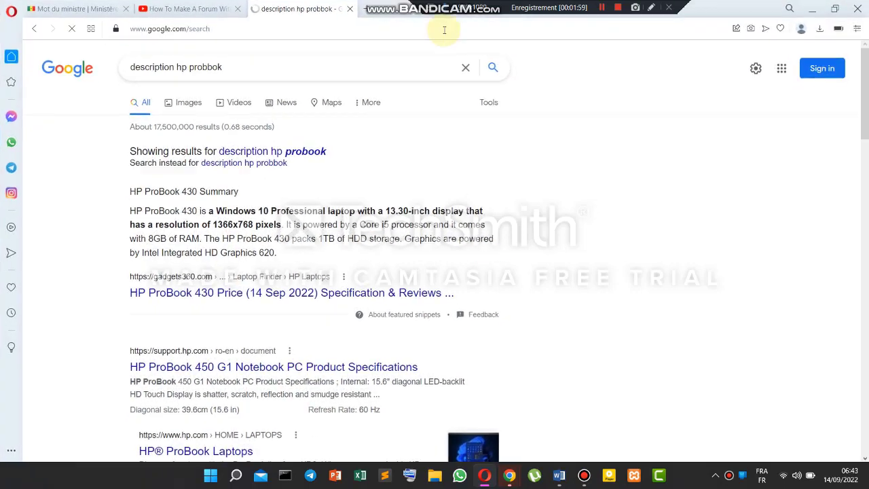
click(240, 296)
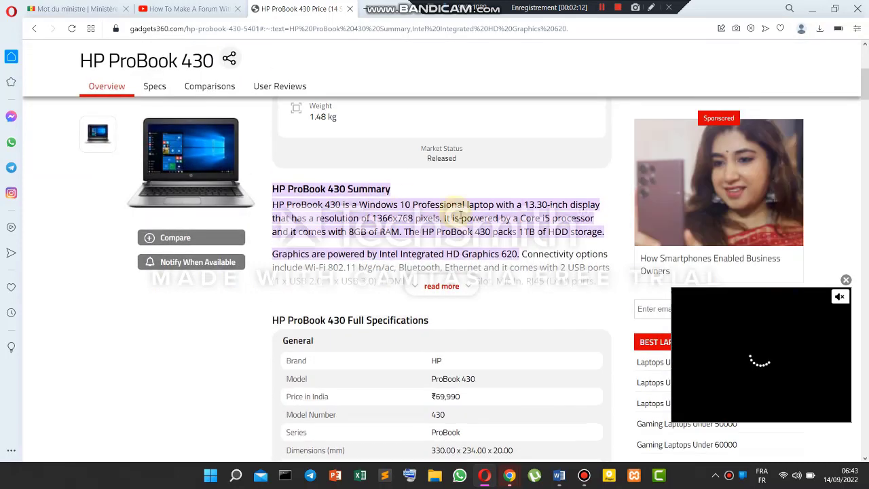
drag(270, 208, 601, 229)
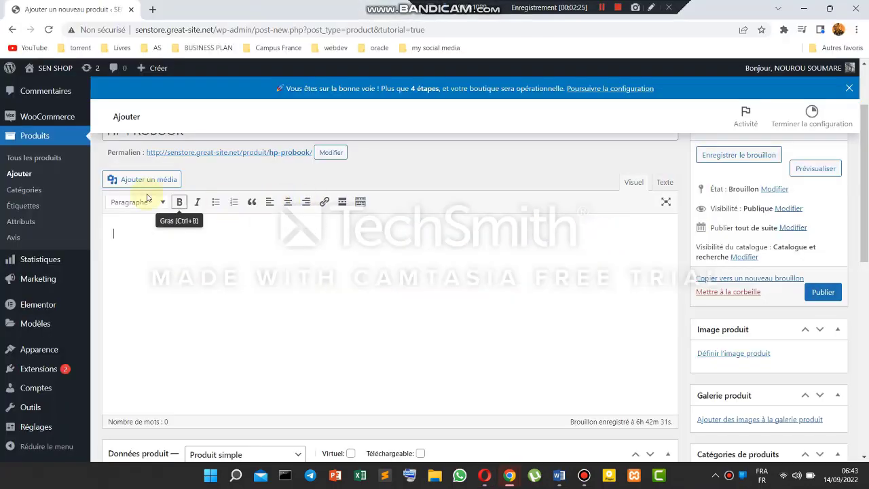
- Paste the HP ProBook 430 summary into the product description
scroll(140, 234, up, 1)
scroll(180, 319, down, 1)
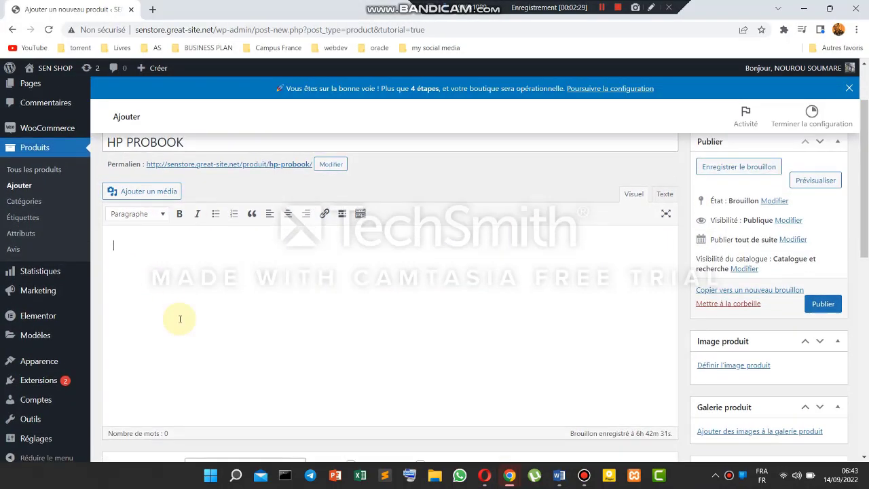
text(HP ProBook 430 is a Windows 10 Professional laptop with a 13.30-inch display that has a resolution of 1366x768 pixels. It is powered by a Core i5 processor and it comes with 8GB of RAM. The HP ProBook 430 packs 1TB of HDD storage.)
scroll(274, 262, down, 1)
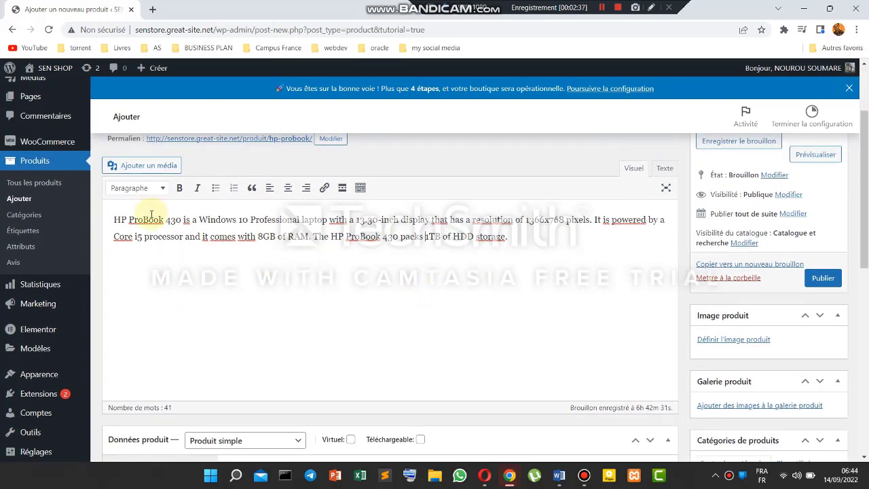
drag(129, 218, 270, 247)
click(297, 298)
scroll(299, 298, down, 5)
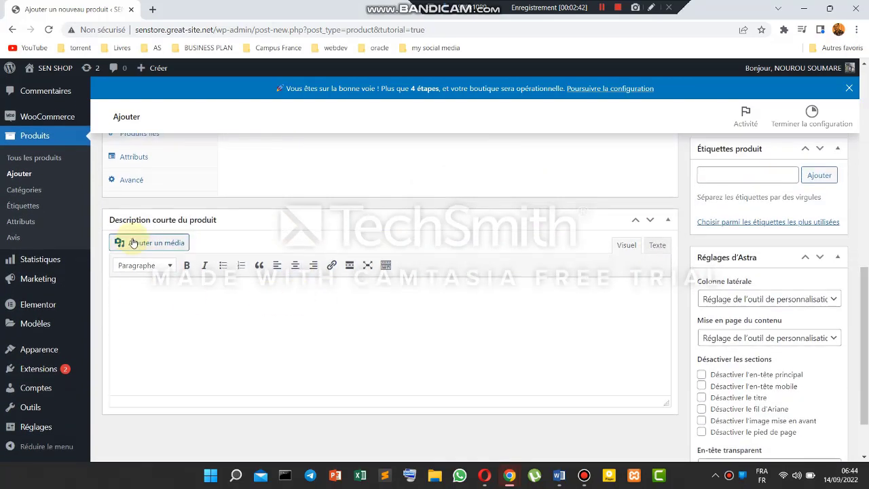
scroll(201, 217, up, 10)
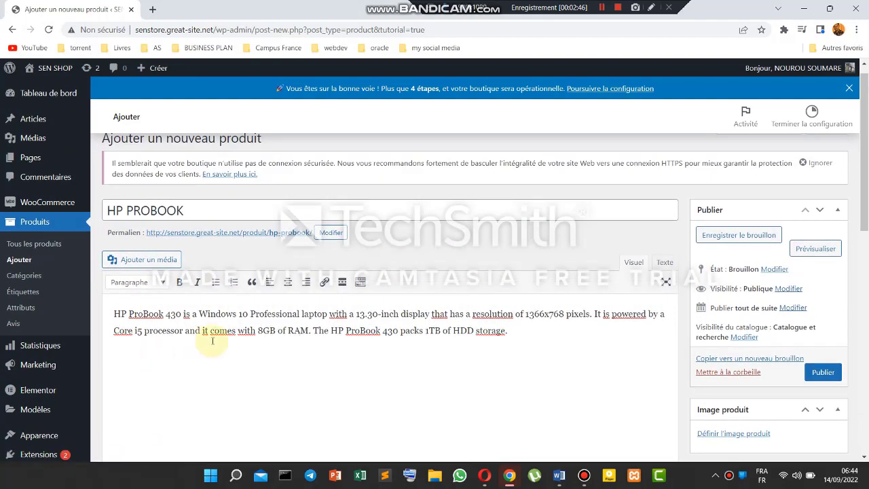
scroll(441, 398, down, 1)
- On the Gadgets360 page, select the General specifications table
key(alt+Tab)
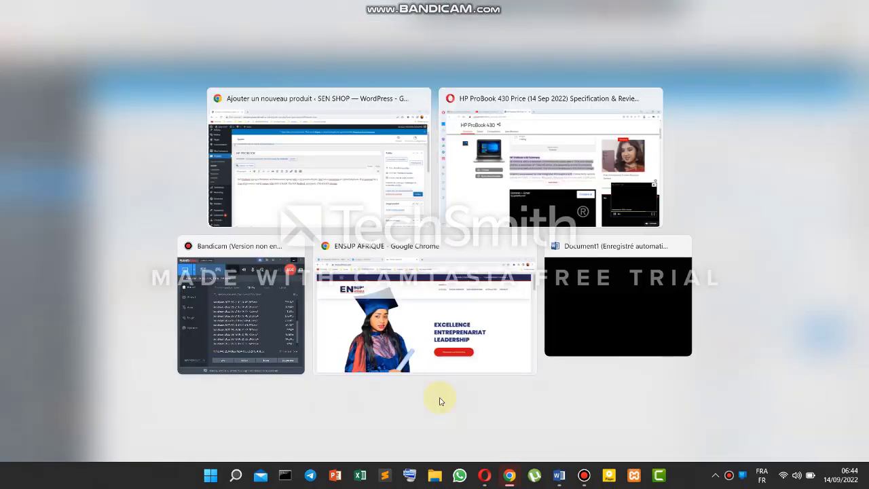
scroll(408, 257, down, 6)
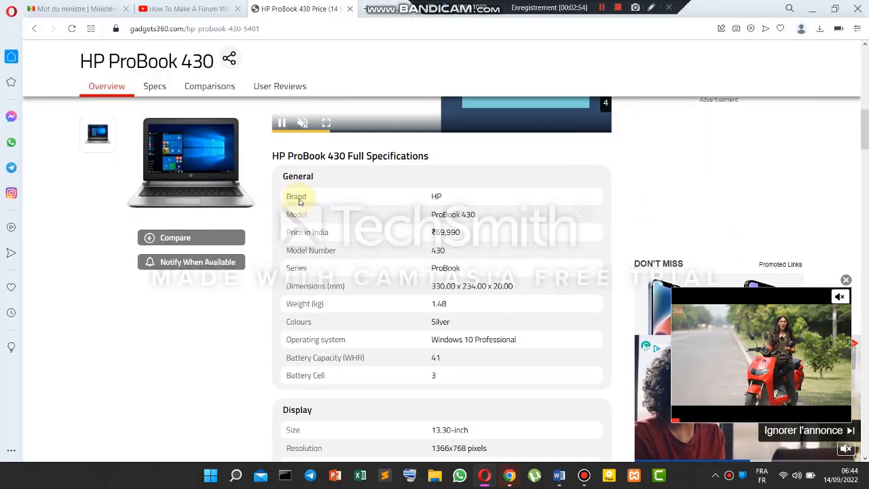
scroll(281, 173, down, 1)
drag(280, 157, 493, 362)
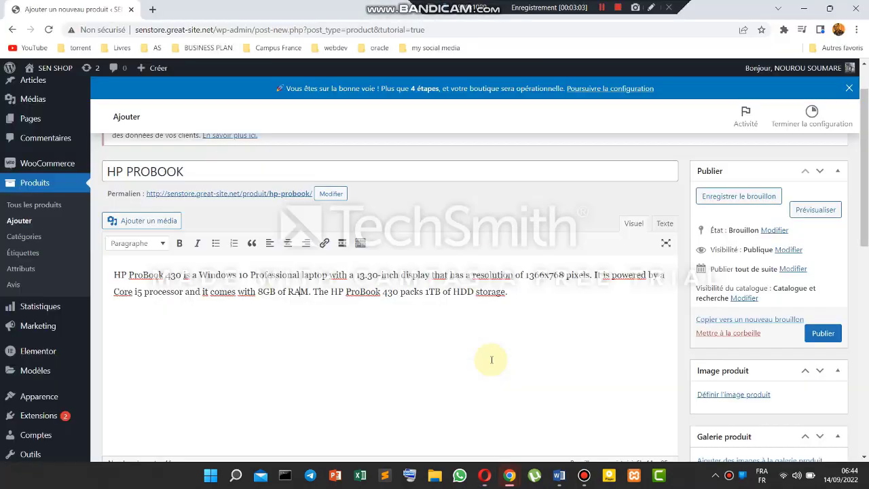
- Paste the General specifications table into the short product description
scroll(382, 400, down, 8)
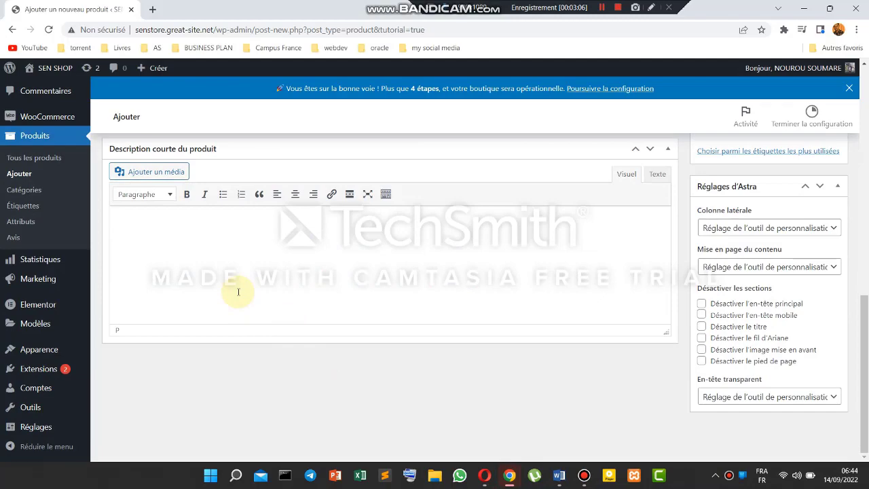
key(ctrl+v)
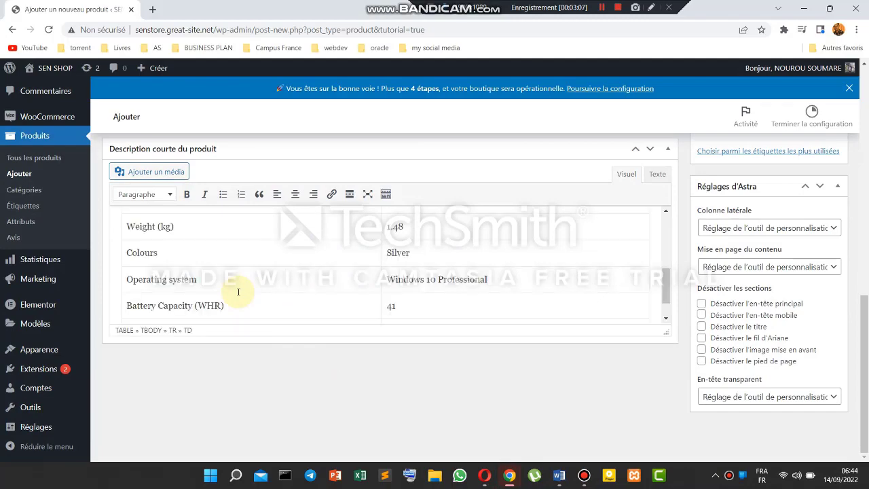
scroll(233, 291, up, 3)
scroll(407, 247, up, 10)
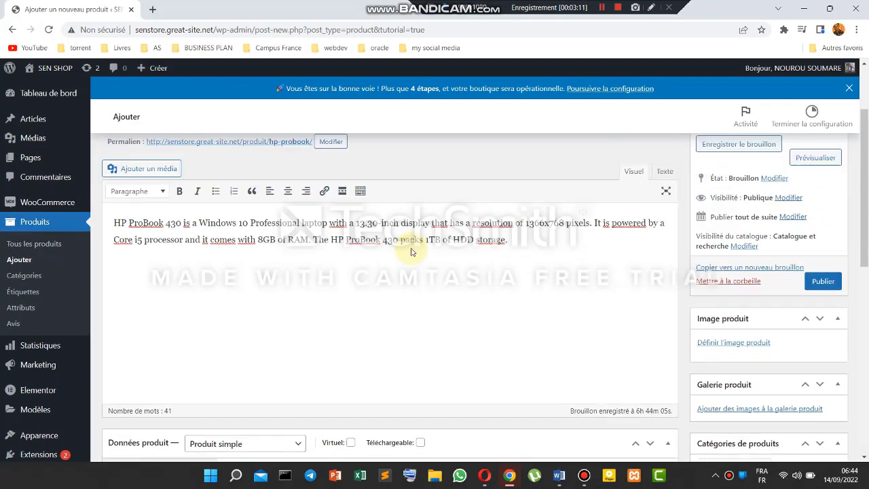
scroll(411, 252, up, 2)
drag(249, 228, 109, 230)
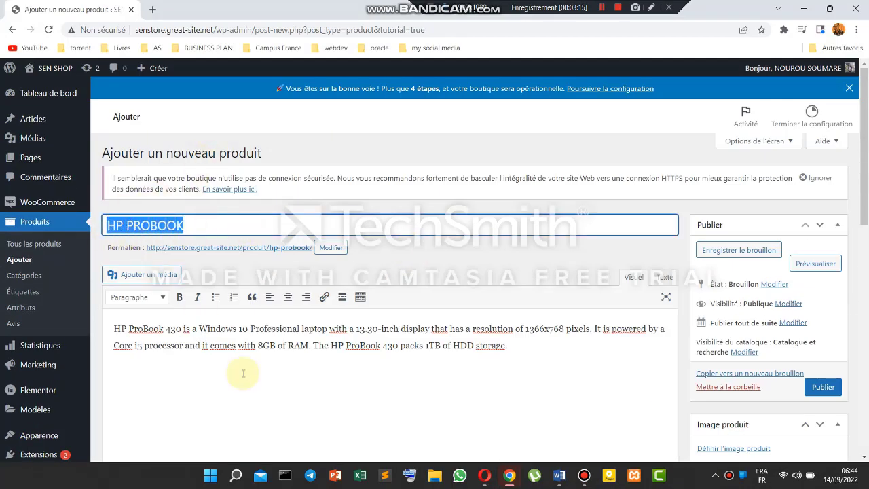
scroll(243, 372, down, 2)
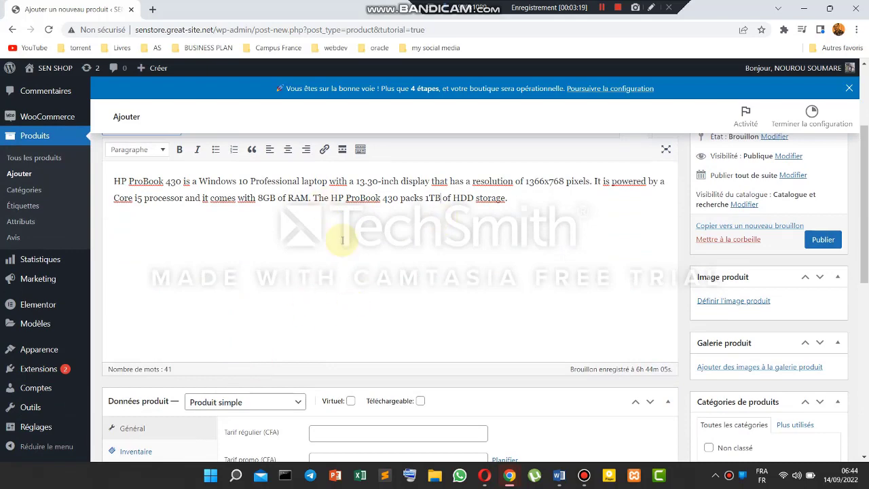
scroll(389, 302, down, 3)
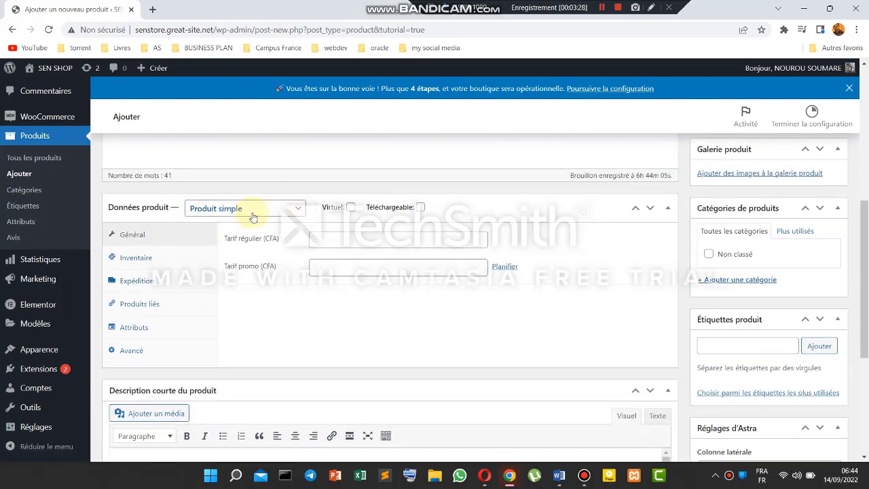
- Set the regular price to 400000 and the sale price to 350000 CFA
click(331, 243)
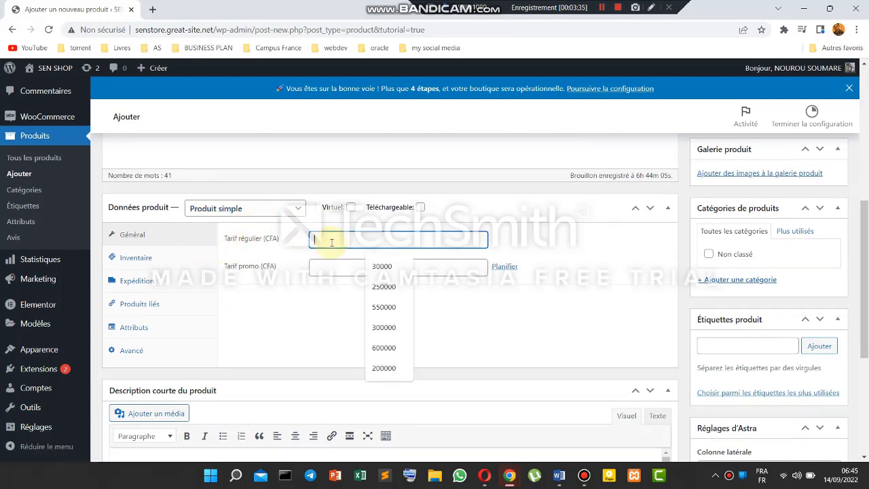
text(400000)
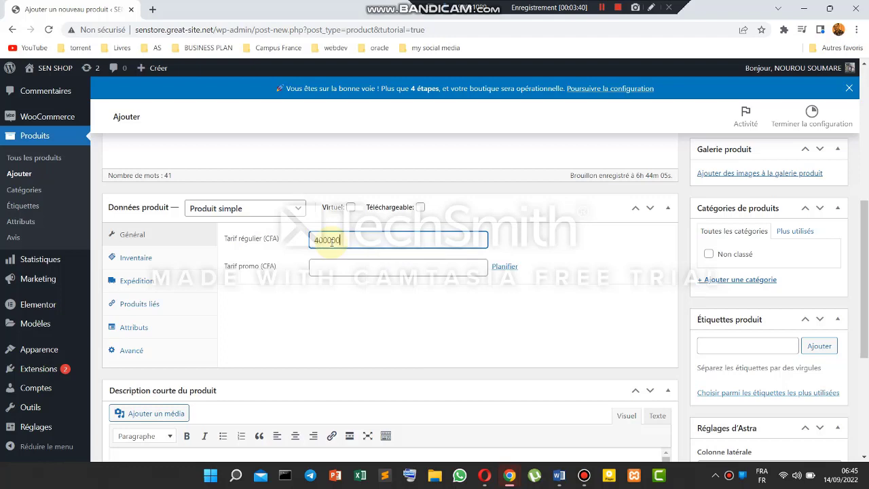
click(323, 267)
text(350)
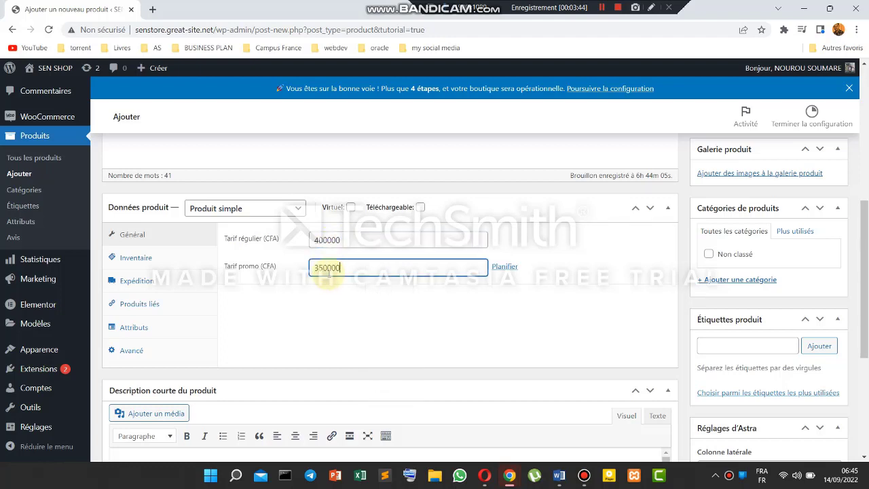
text(000)
scroll(388, 305, down, 1)
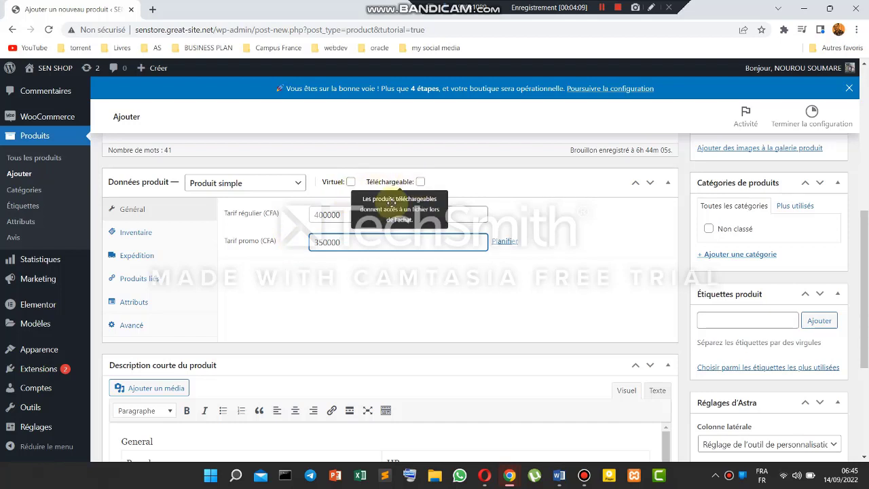
click(314, 290)
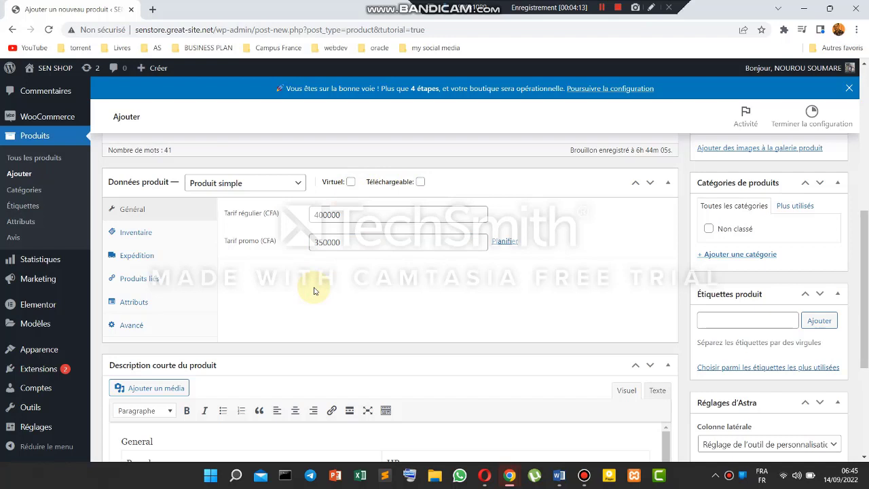
click(344, 214)
double_click(334, 215)
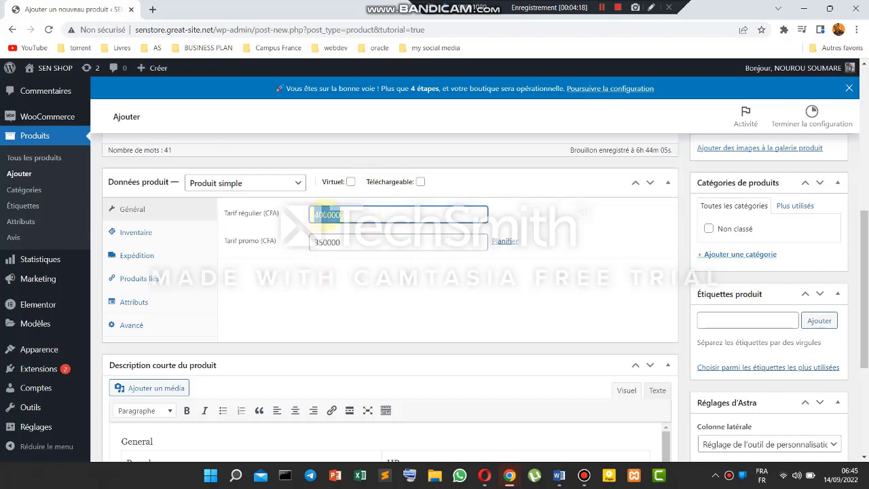
click(321, 262)
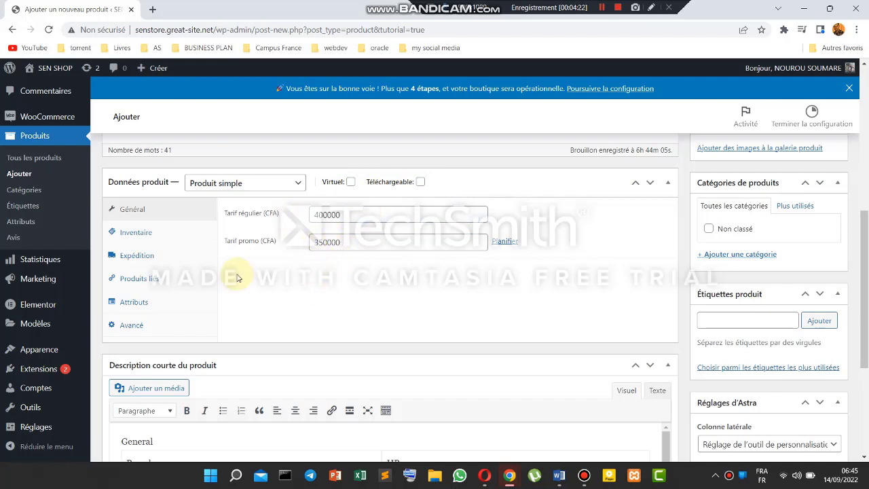
- Add the product tag 'ordinateur' in the Étiquettes produit box
click(601, 8)
click(600, 8)
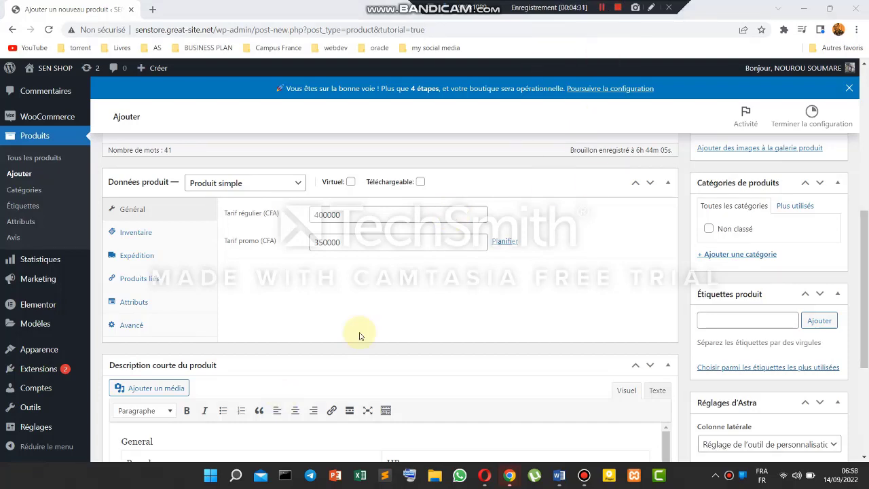
scroll(359, 333, down, 5)
scroll(750, 411, down, 3)
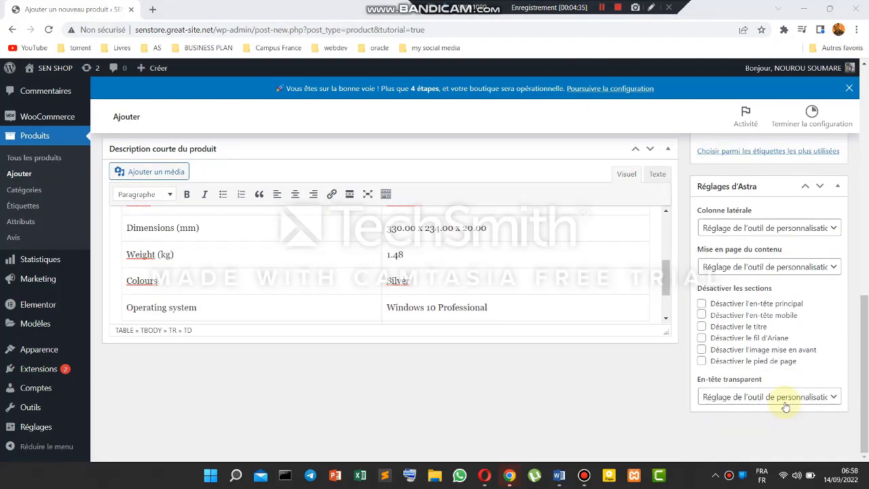
scroll(751, 189, up, 2)
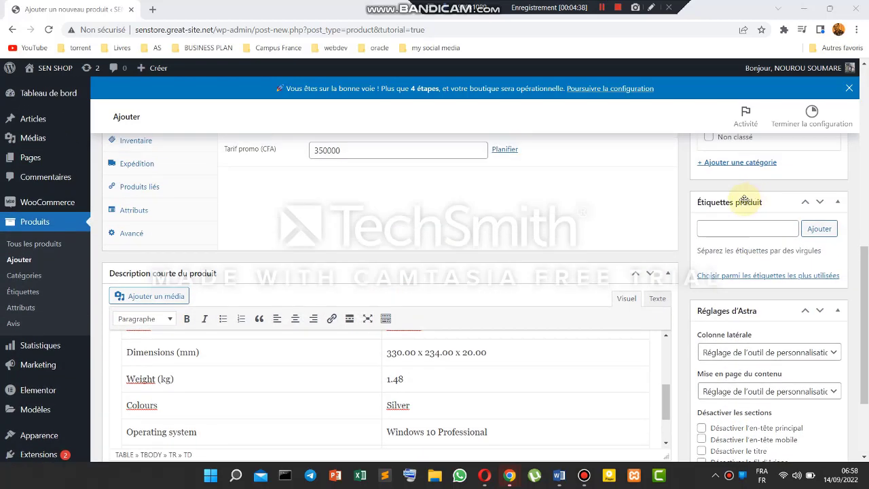
scroll(740, 217, up, 1)
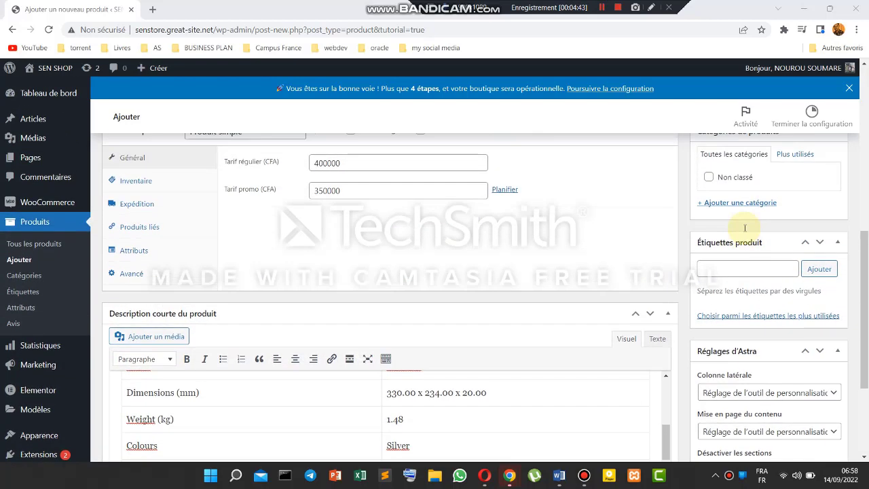
click(742, 266)
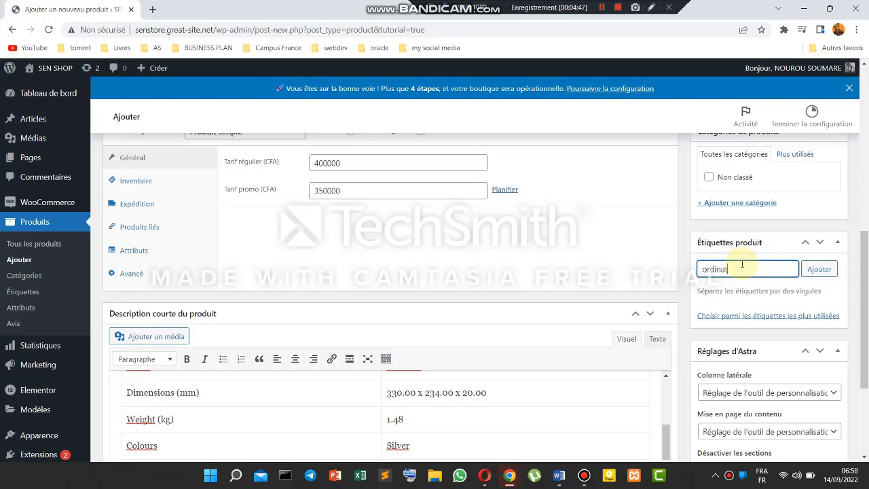
scroll(743, 268, up, 1)
click(818, 300)
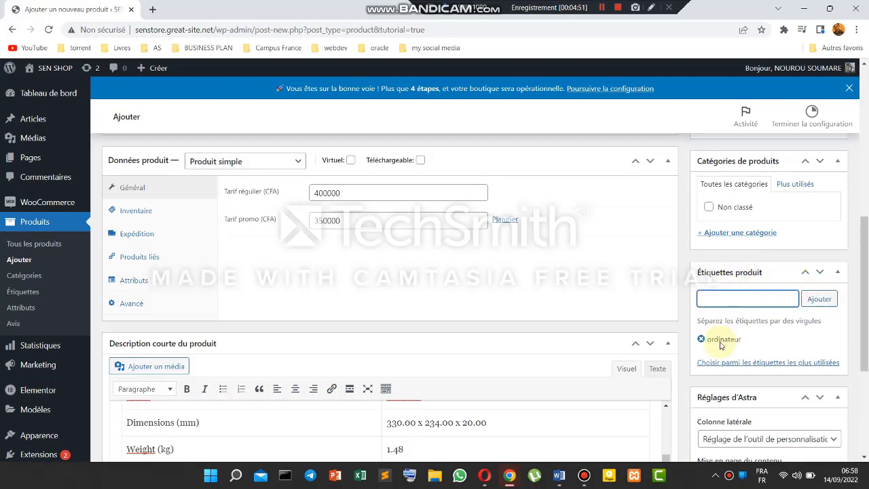
scroll(751, 286, up, 1)
scroll(751, 287, up, 1)
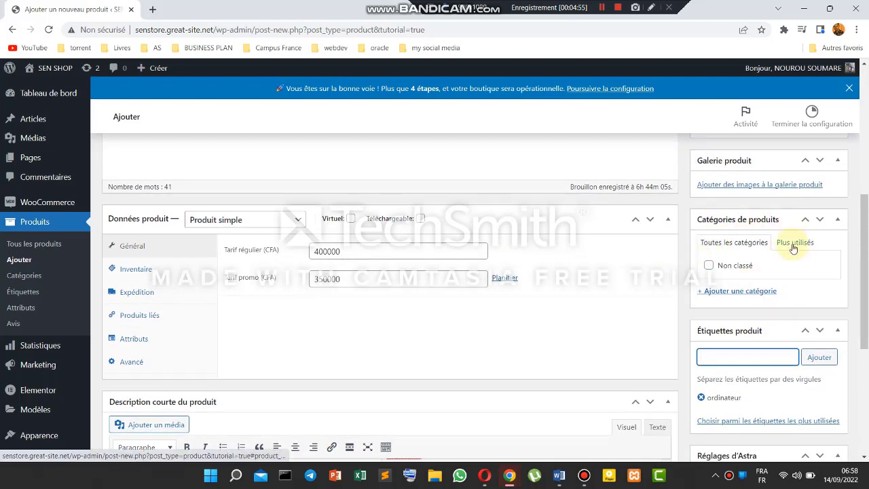
- Create the new Informatique category and tick it for HP PROBOOK
click(750, 292)
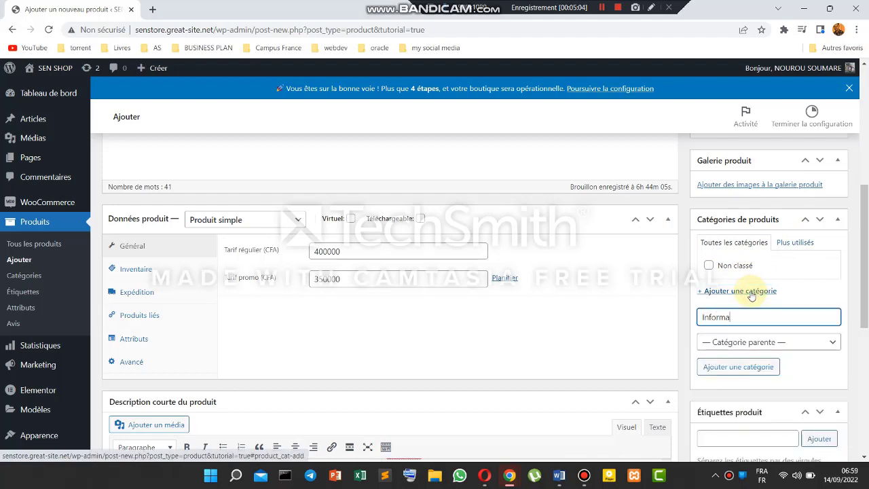
click(703, 317)
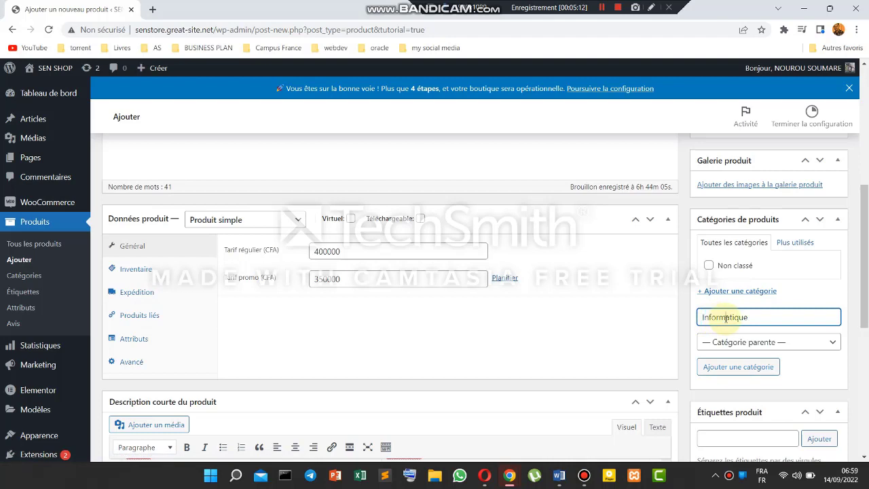
scroll(754, 324, up, 1)
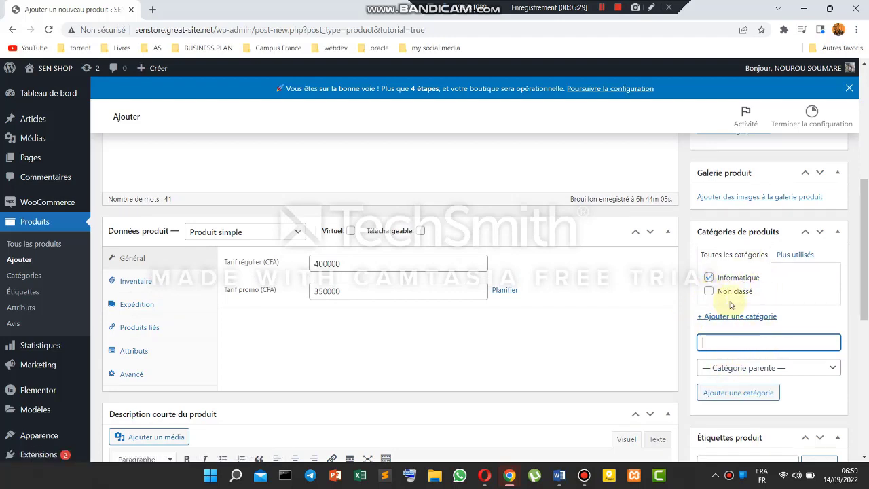
click(708, 278)
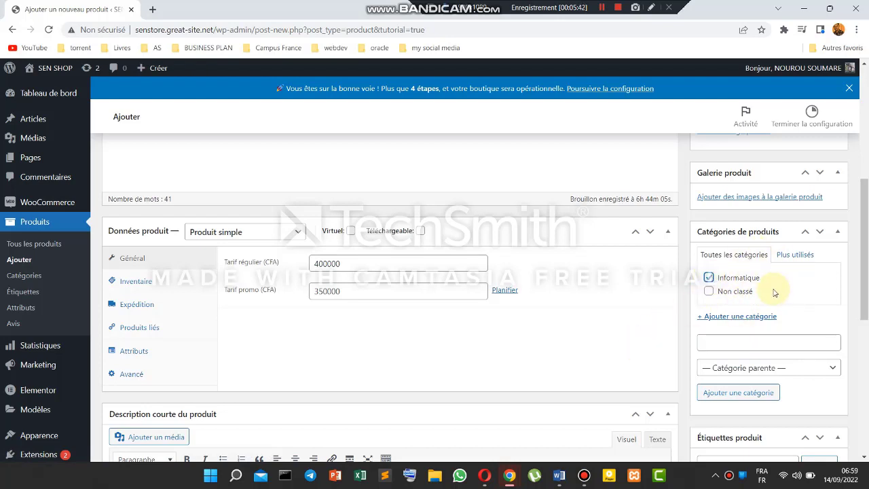
scroll(774, 292, up, 2)
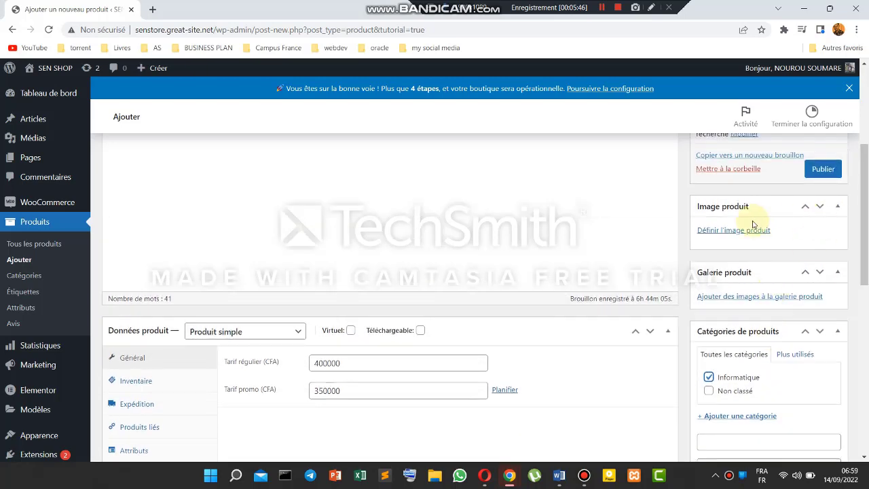
click(771, 295)
- Browse to Bureau > SOUM INFORMATIQUE > image > Produit in the Open dialog
click(459, 274)
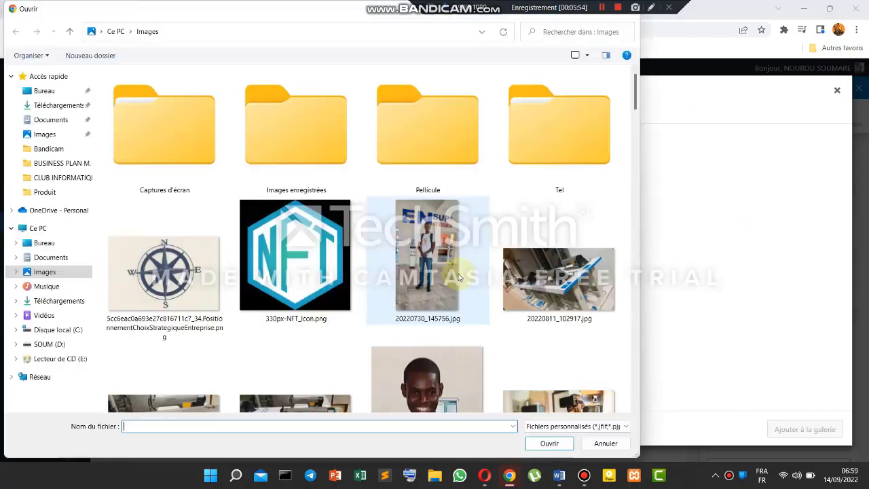
scroll(441, 229, down, 3)
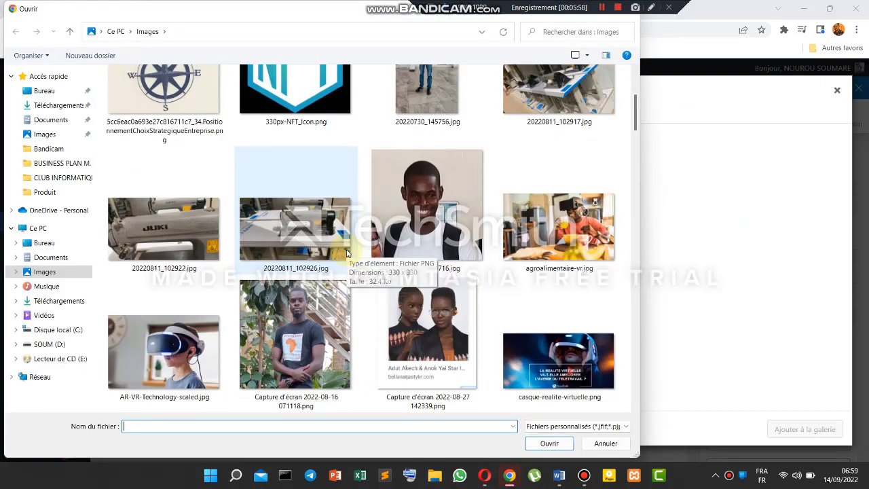
scroll(346, 251, down, 7)
scroll(346, 251, up, 6)
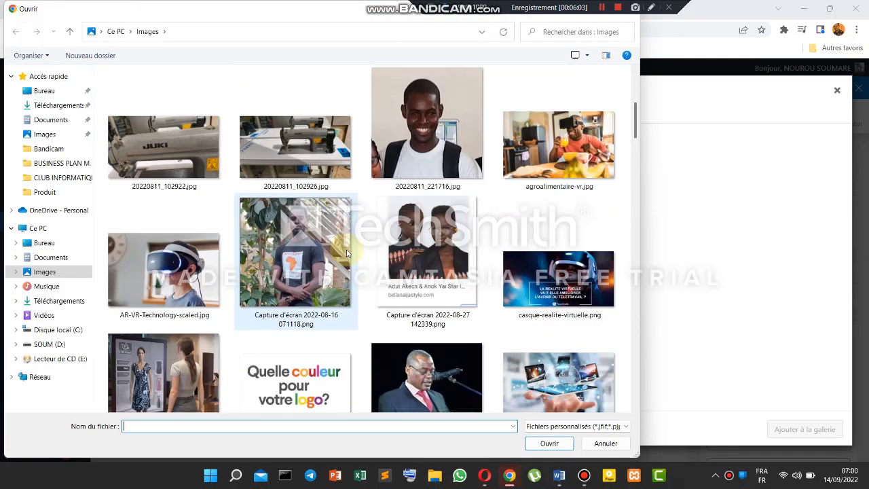
scroll(346, 251, up, 5)
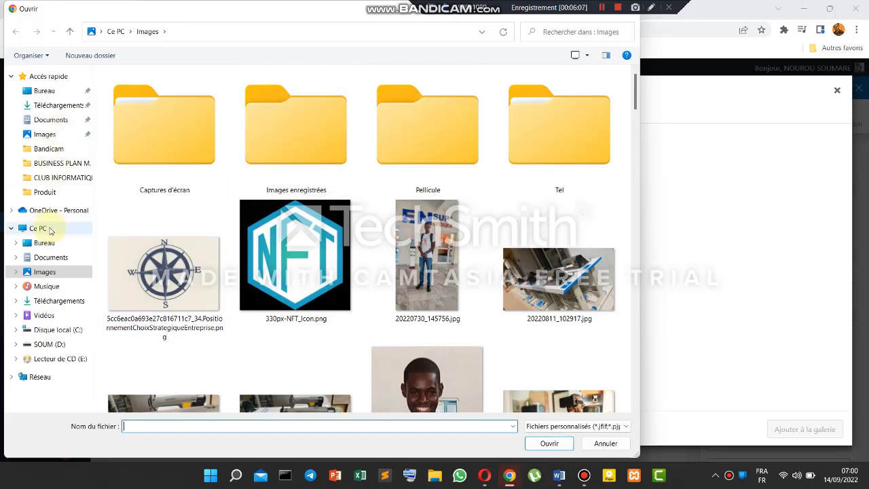
click(44, 242)
double_click(232, 376)
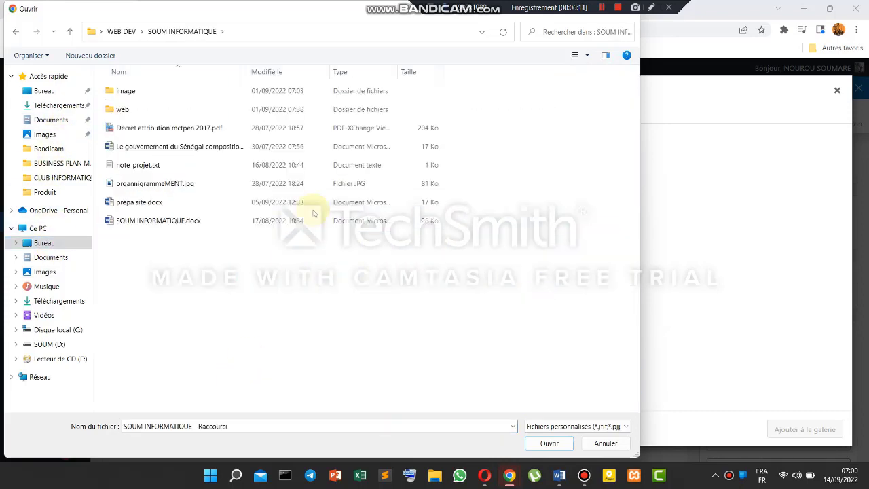
double_click(285, 96)
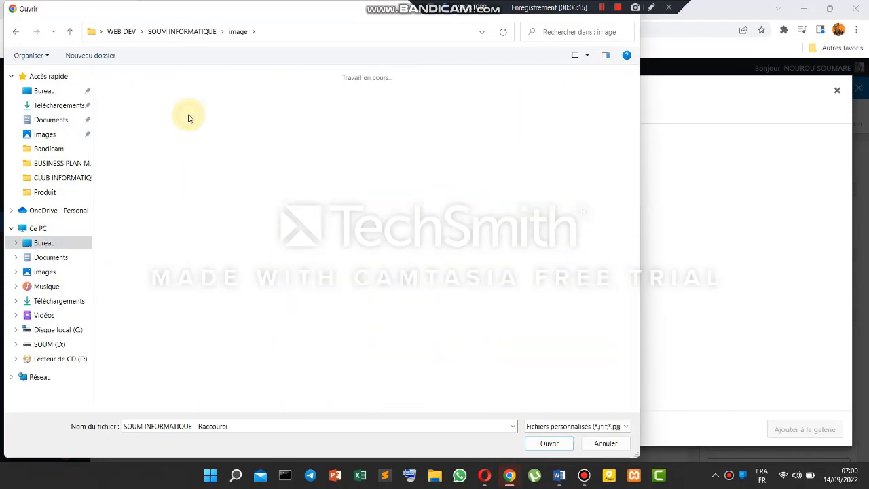
scroll(306, 204, down, 3)
scroll(312, 224, up, 3)
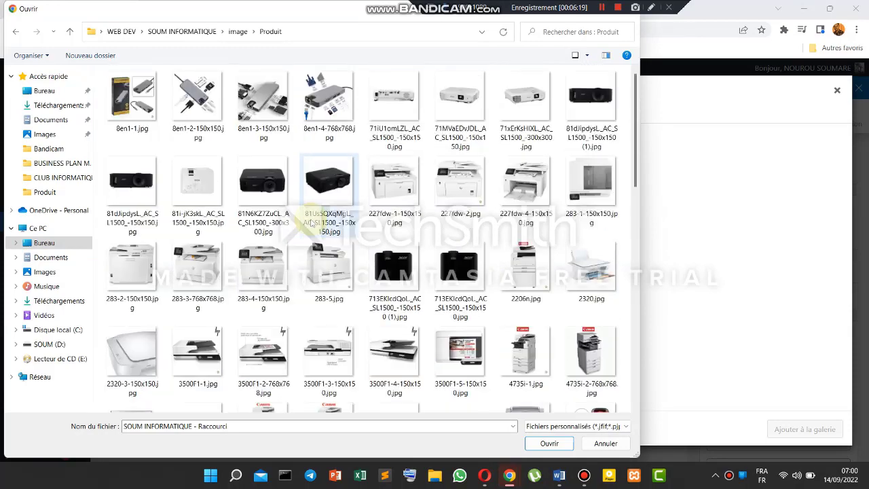
scroll(369, 261, down, 10)
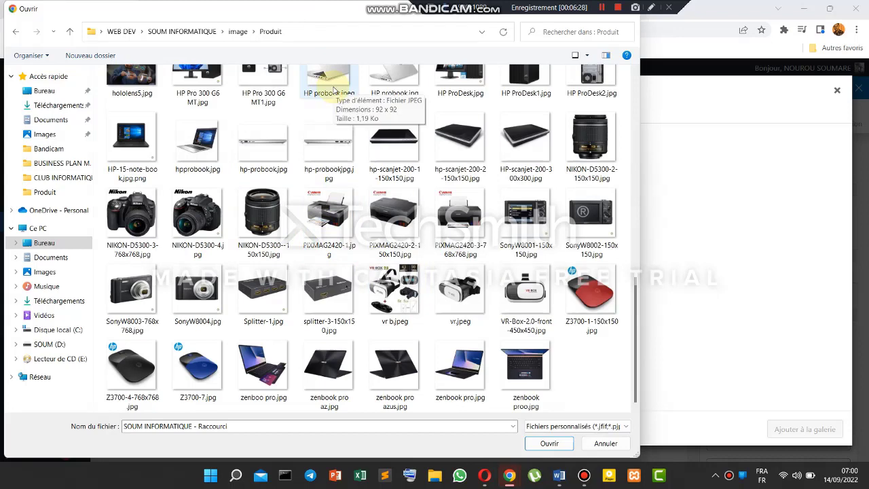
scroll(326, 135, up, 3)
- Select the four HP ProBook photos, including hp-probook.jpg, and upload them
click(328, 251)
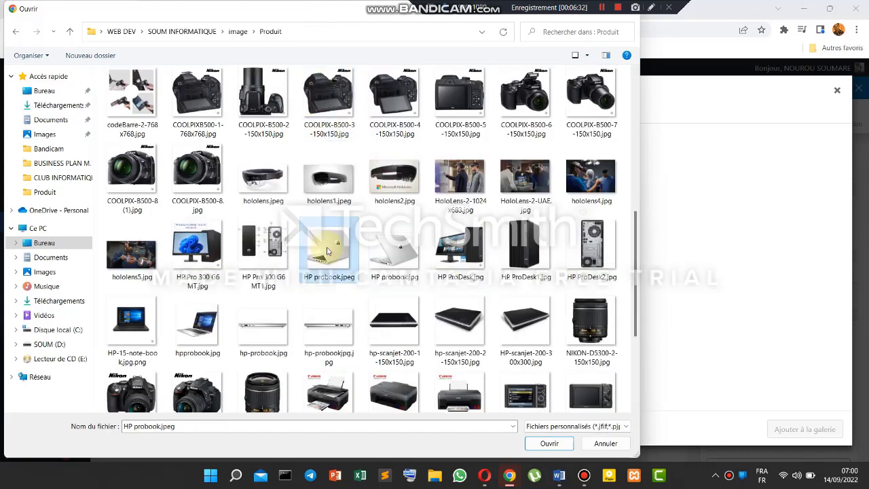
ctrl+click(384, 249)
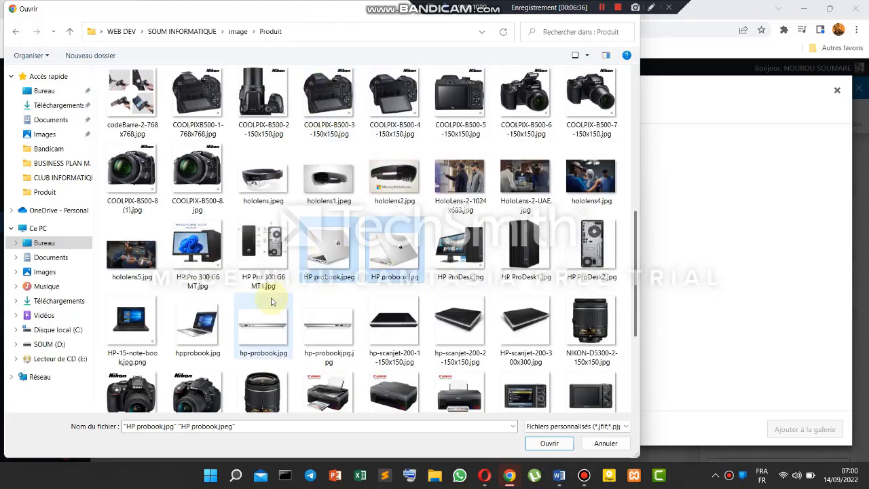
ctrl+click(193, 325)
ctrl+click(251, 338)
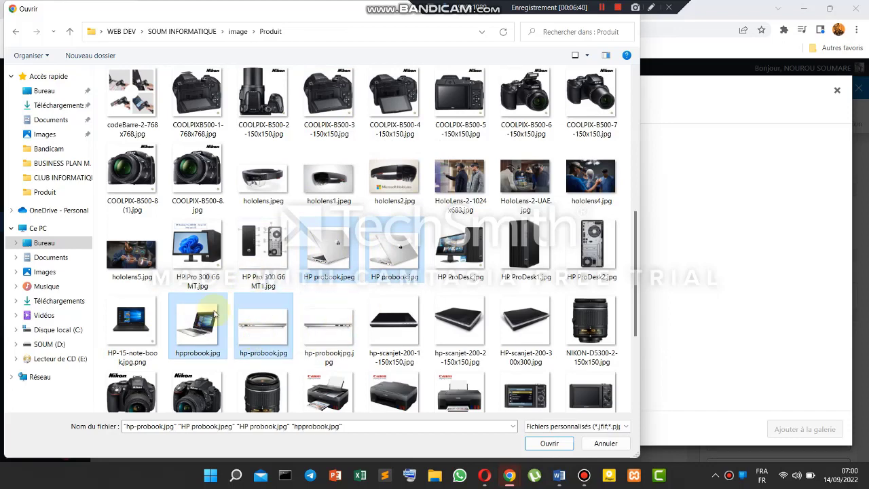
click(549, 443)
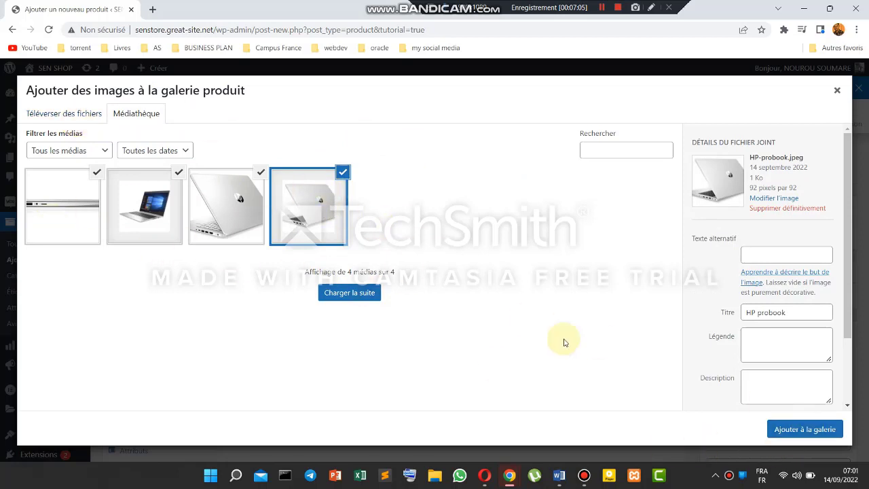
- Confirm the four checked ProBook photos with 'Ajouter à la galerie'
click(804, 429)
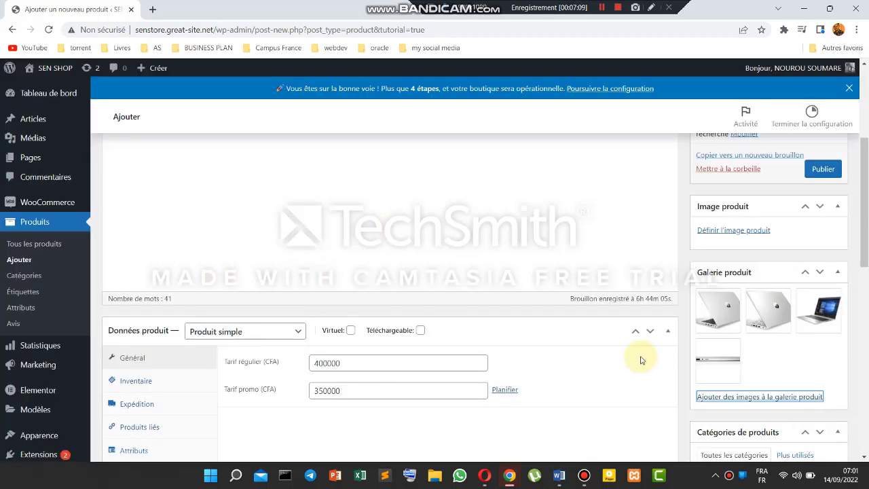
- Choose hpprobook.jpg in the Médiathèque as the main product image
scroll(815, 346, up, 1)
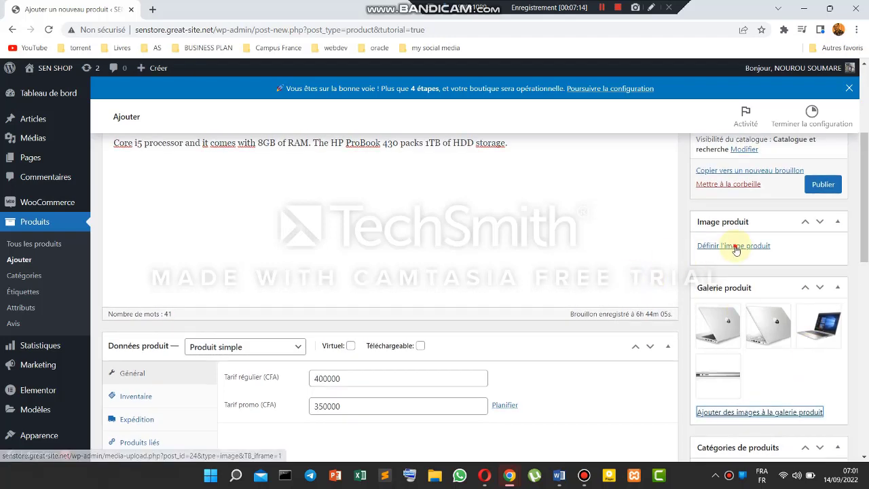
click(736, 247)
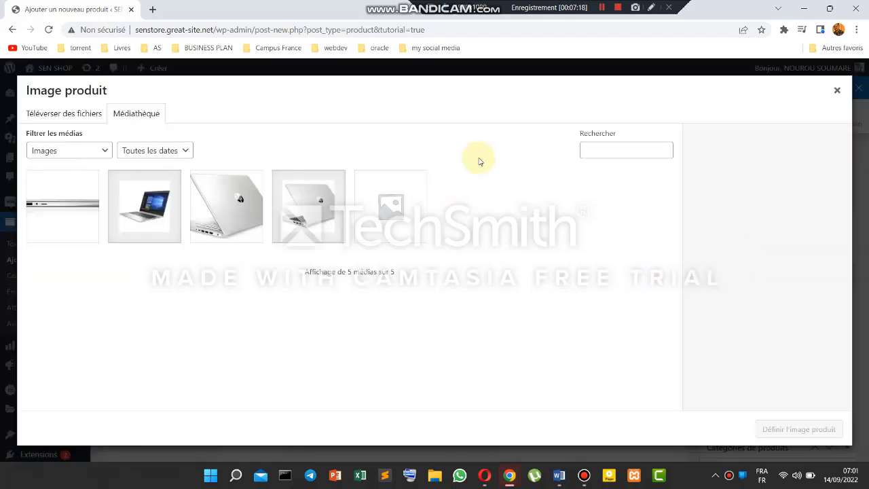
click(231, 200)
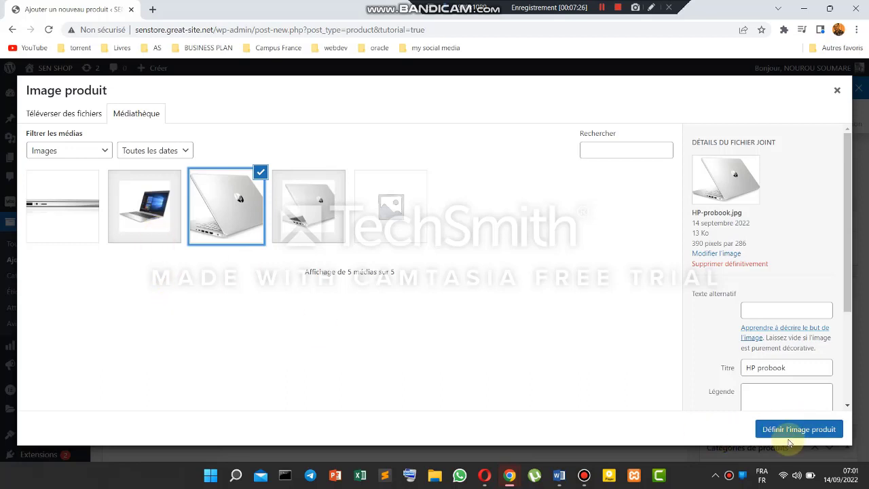
click(166, 200)
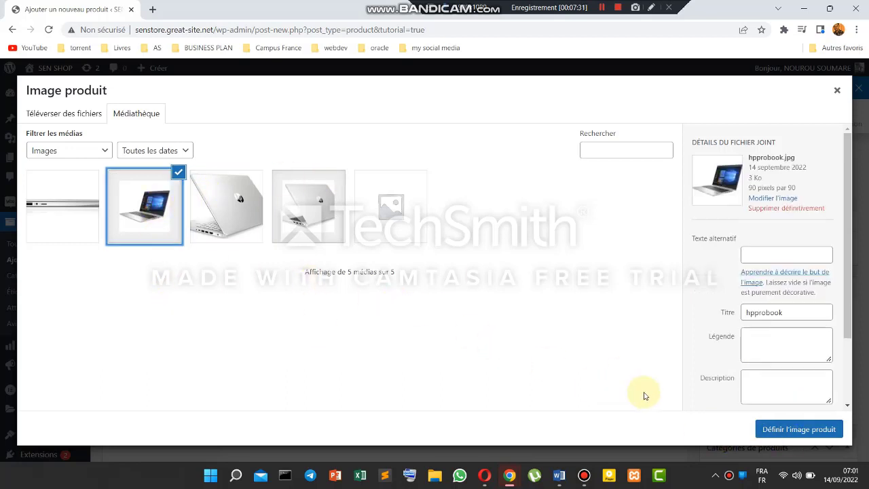
click(813, 430)
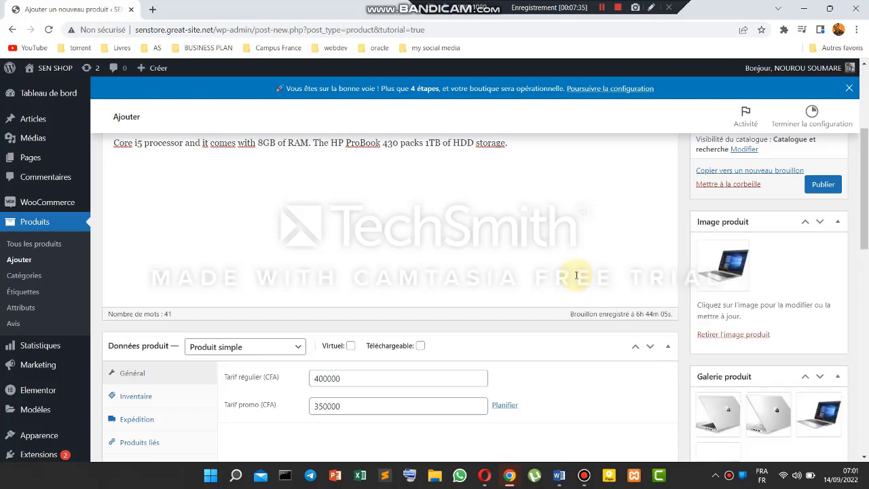
- Publish HP PROBOOK from the Publier box
scroll(596, 286, up, 3)
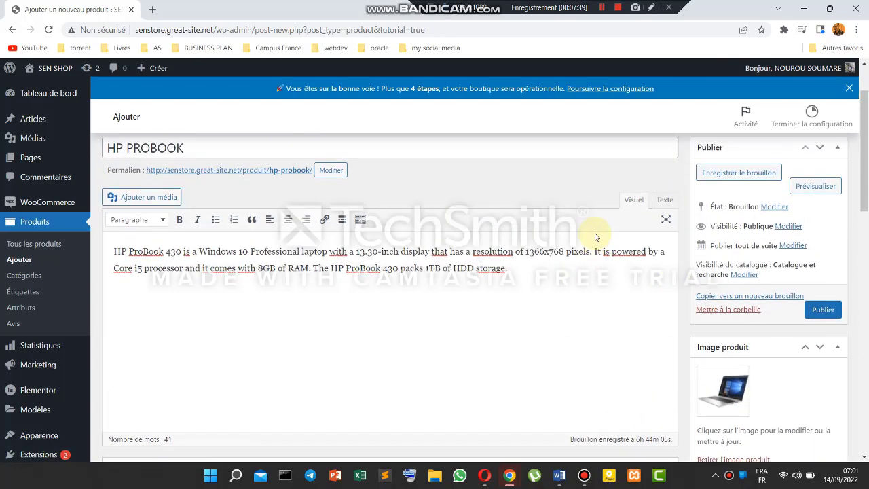
click(822, 367)
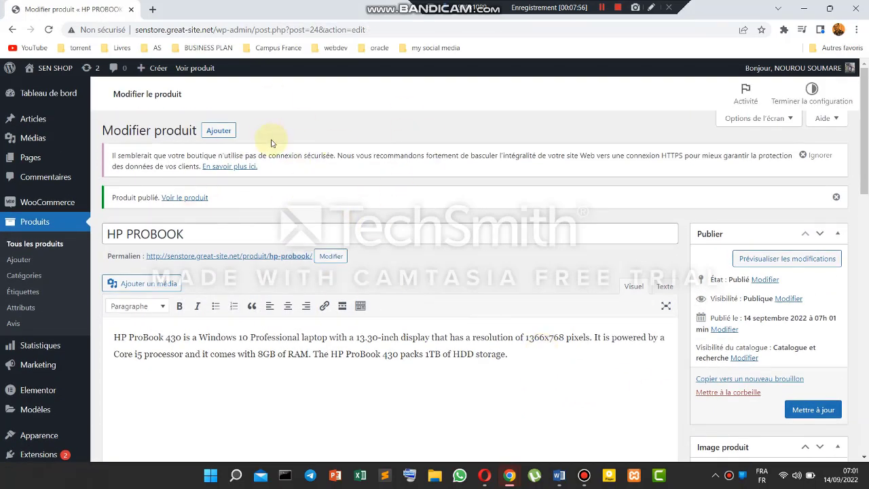
right_click(57, 70)
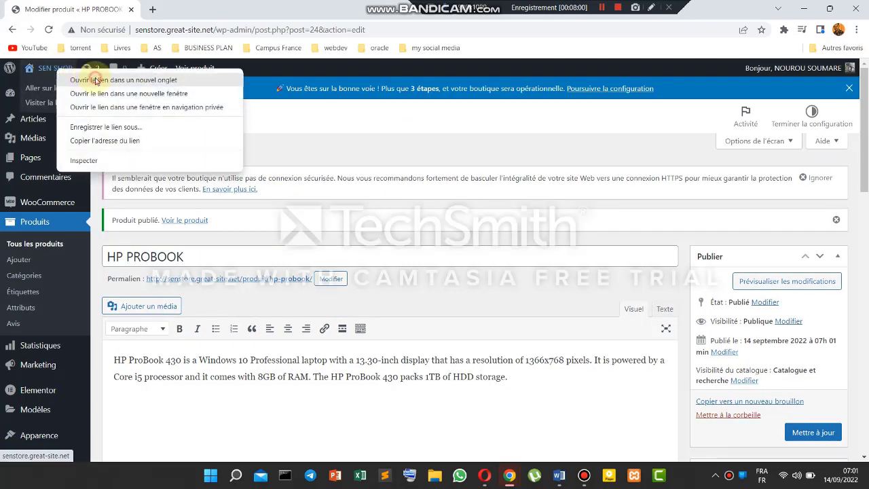
- Open the SEN SHOP storefront in a new tab and go to Boutique
click(95, 80)
key(ctrl+Tab)
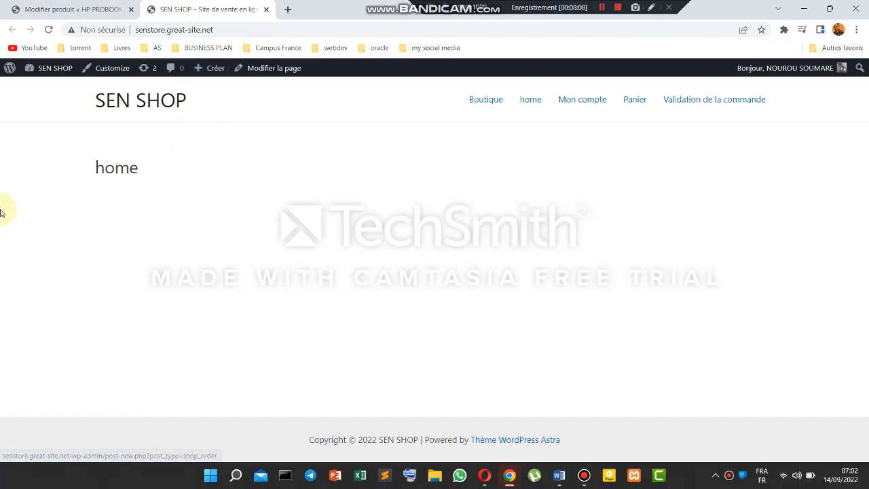
click(64, 8)
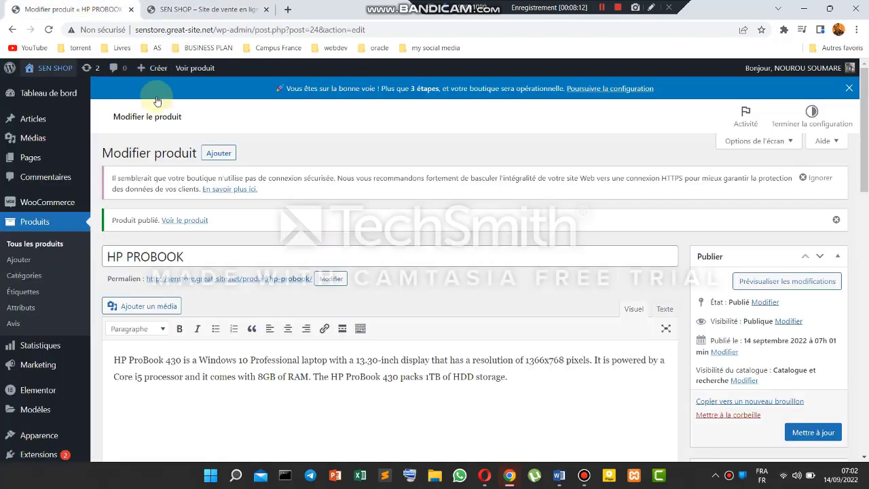
click(244, 9)
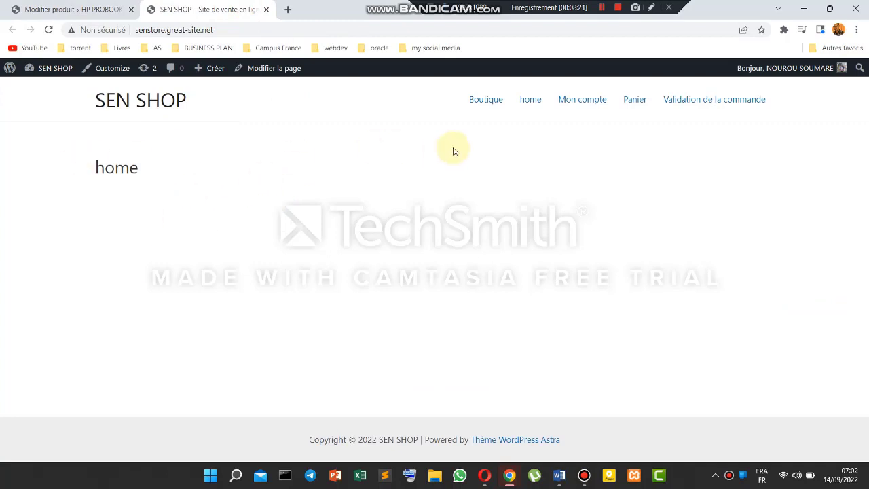
click(481, 101)
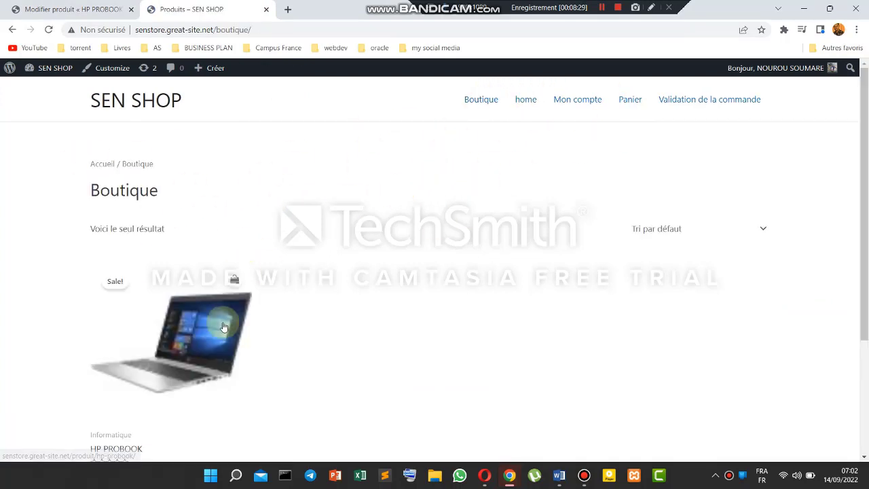
- Check HP PROBOOK shows 350.000CFA over crossed-out 400.000CFA, then return to the editor
scroll(388, 323, down, 2)
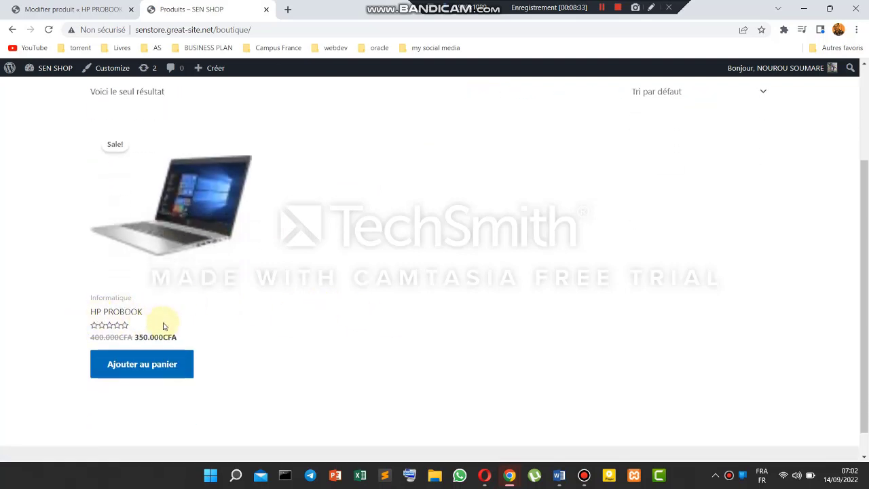
drag(86, 343, 127, 339)
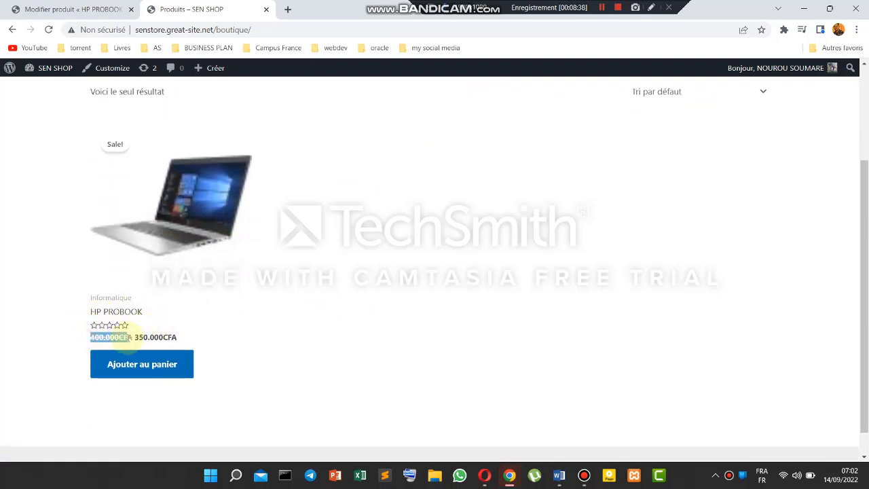
click(286, 319)
scroll(352, 290, up, 2)
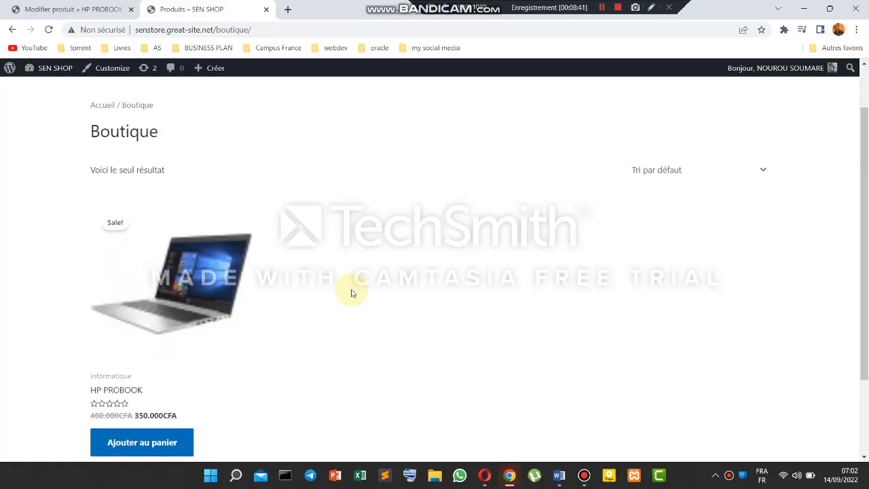
scroll(352, 290, down, 2)
scroll(502, 241, up, 2)
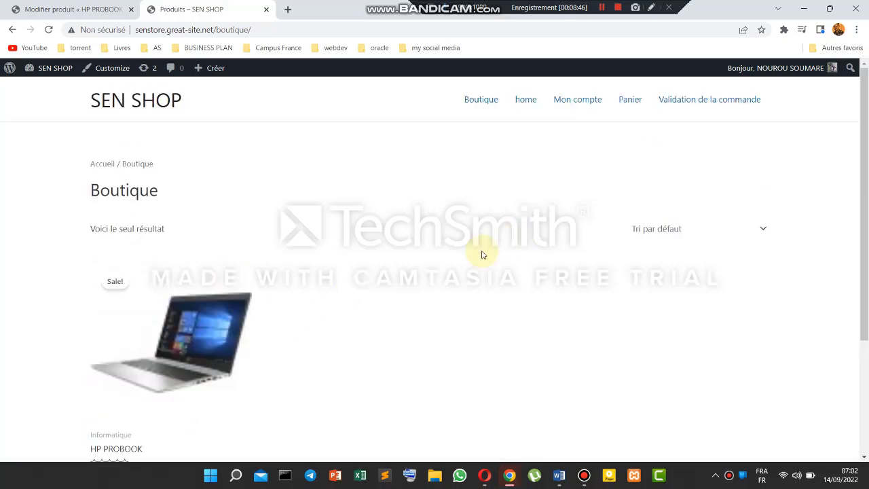
click(101, 10)
scroll(452, 275, down, 2)
scroll(459, 273, up, 2)
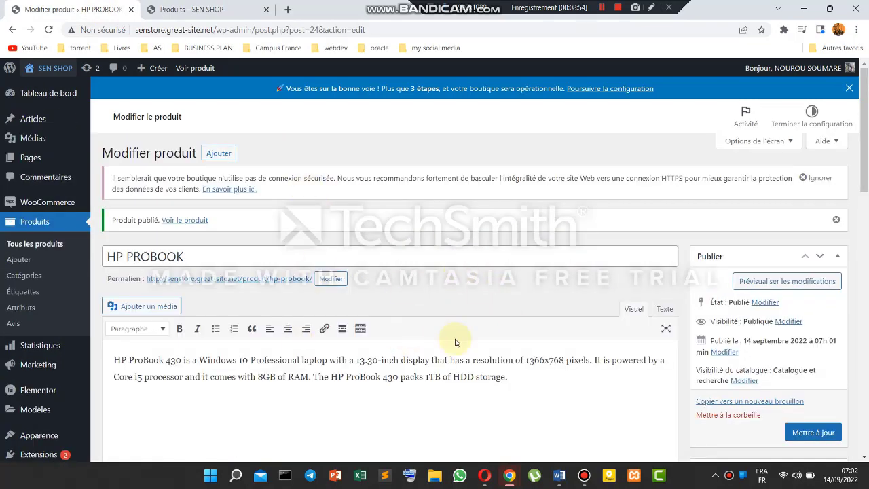
- Start a second blank product with 'Ajouter' and scroll down its empty description and price fields
click(216, 154)
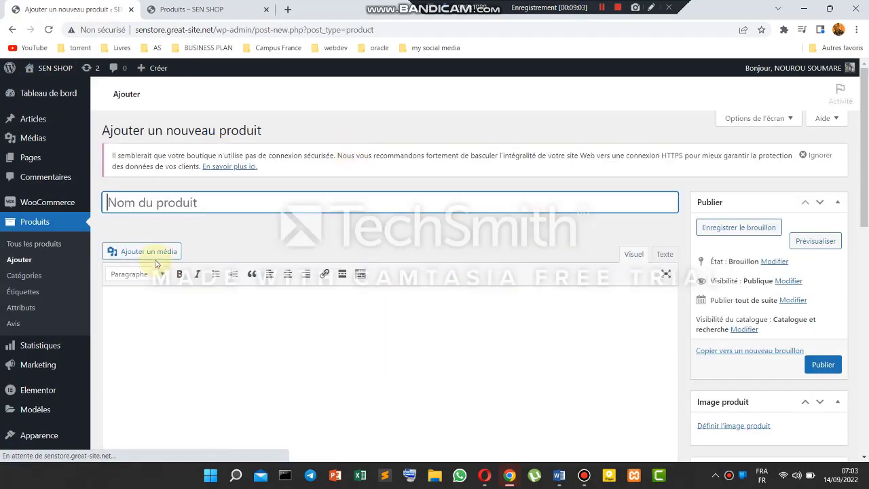
click(236, 337)
scroll(236, 337, down, 8)
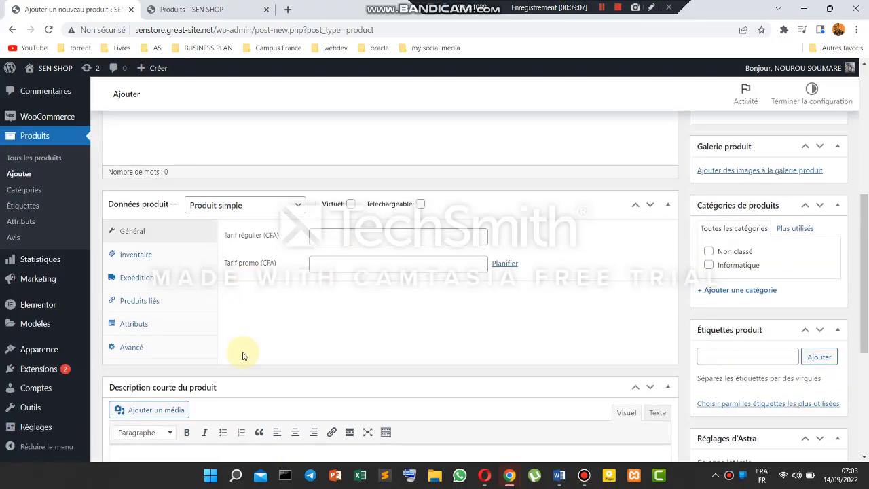
scroll(267, 370, down, 2)
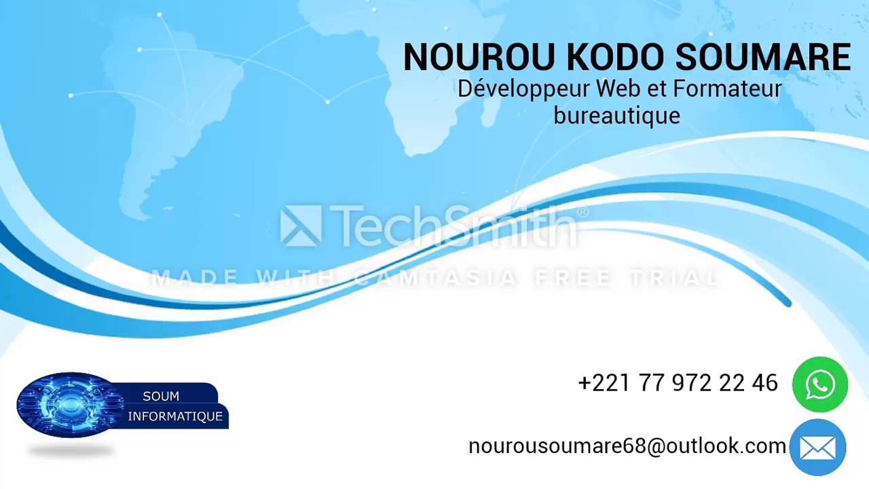